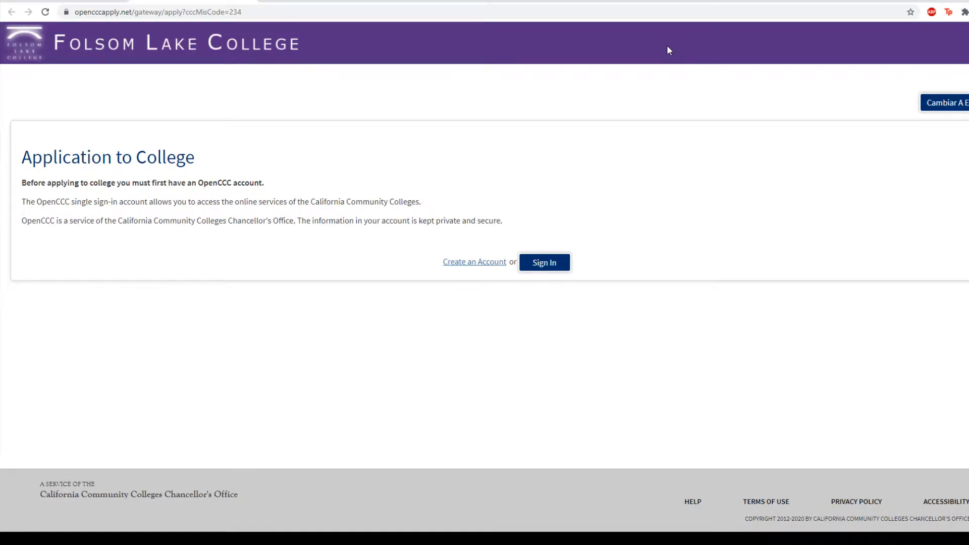
- Leave the Folsom Lake College gateway and start a new OpenCCC account
click(493, 264)
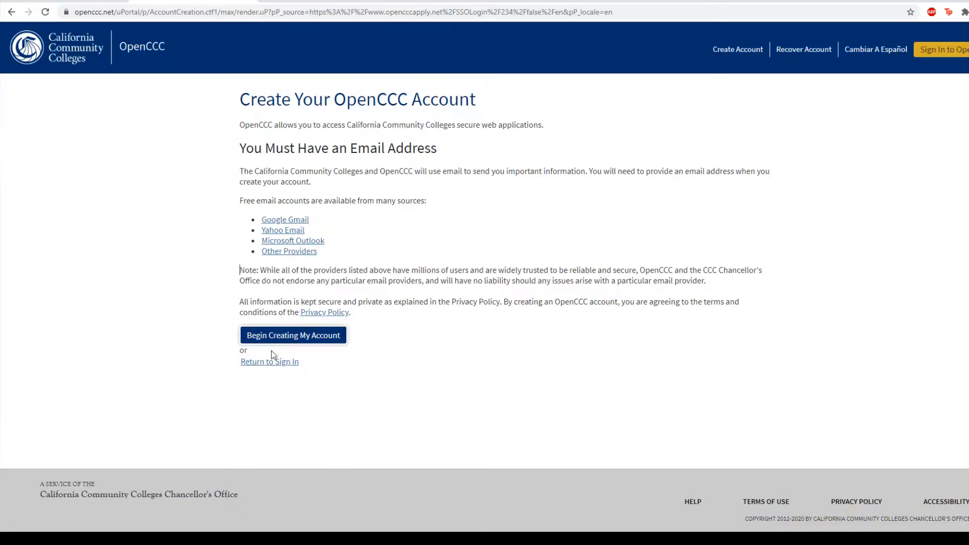
click(285, 341)
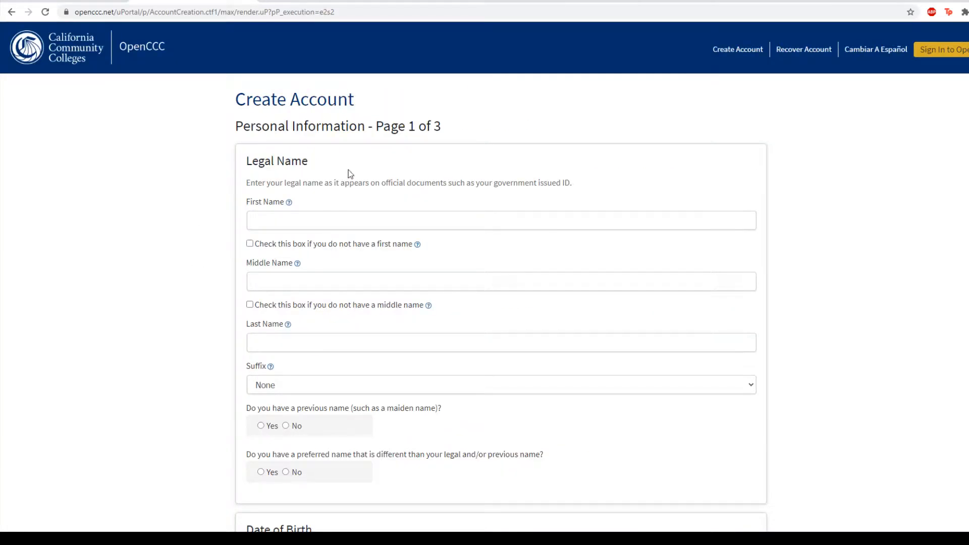
- Answer No to having a social security number and continue to the Contact Information page
scroll(281, 275, down, 5)
scroll(152, 320, down, 4)
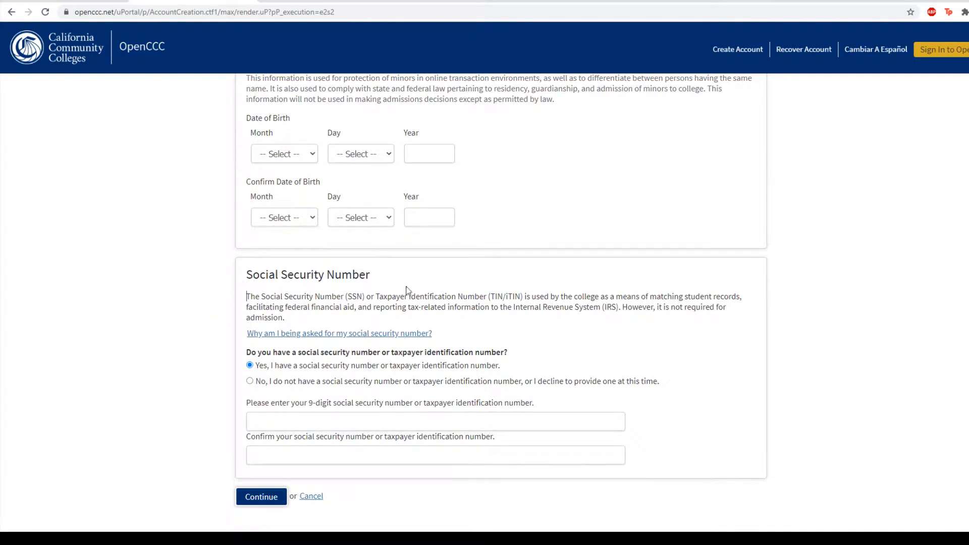
click(249, 381)
scroll(183, 382, down, 1)
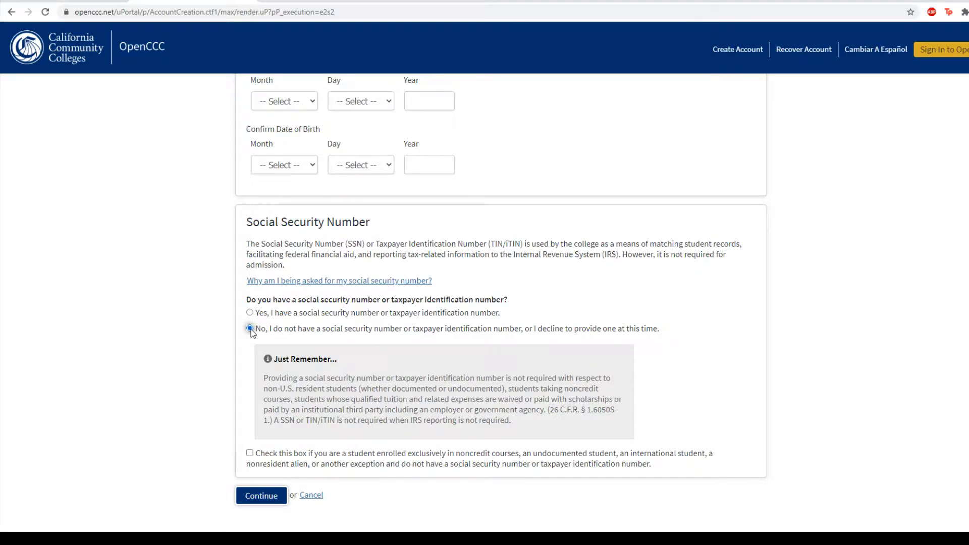
click(250, 330)
click(250, 496)
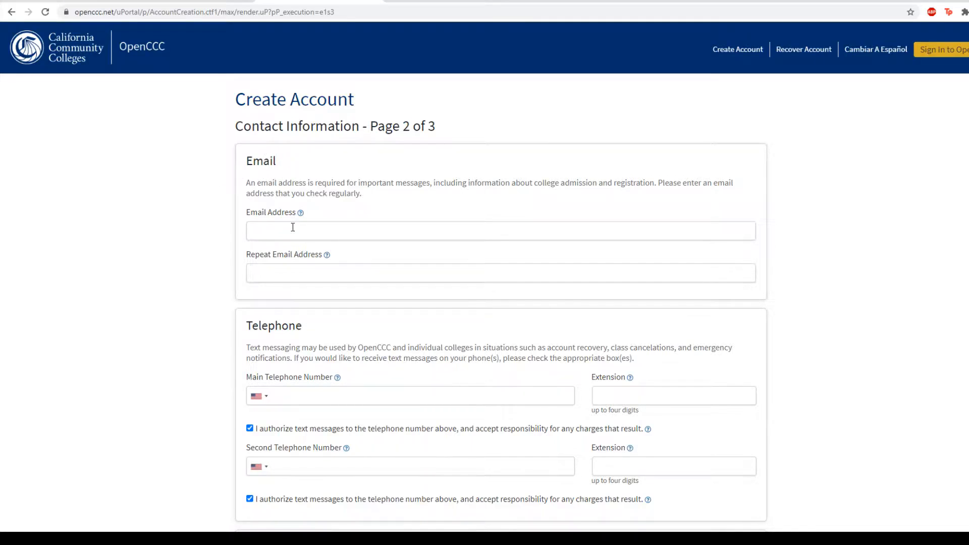
- Continue past Contact Information to Security and Credentials, page 3 of 3
scroll(216, 271, down, 2)
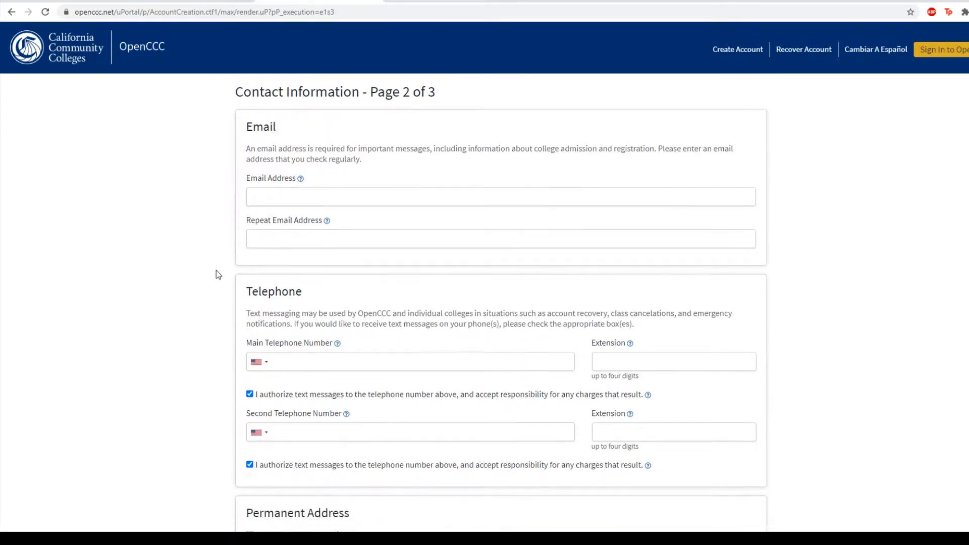
scroll(174, 244, down, 1)
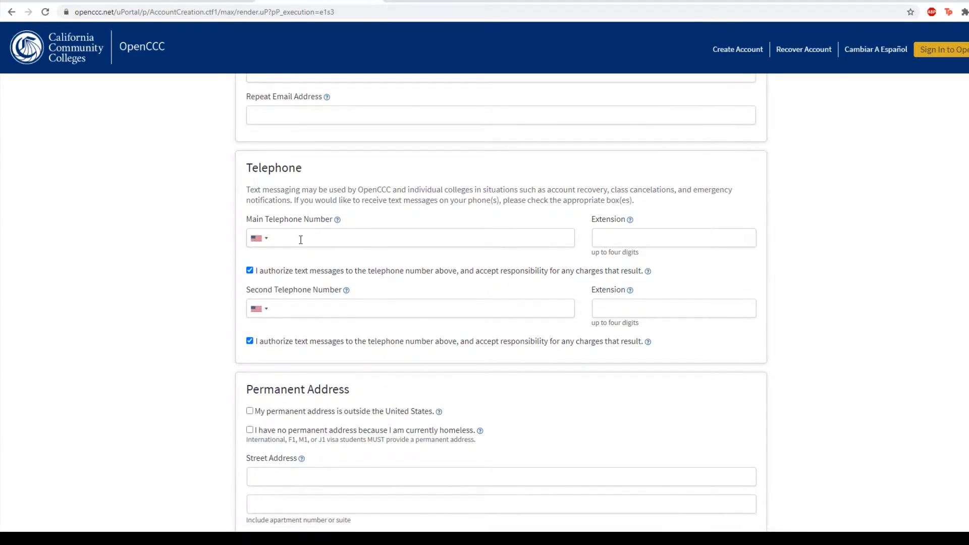
scroll(126, 227, down, 3)
scroll(230, 301, down, 1)
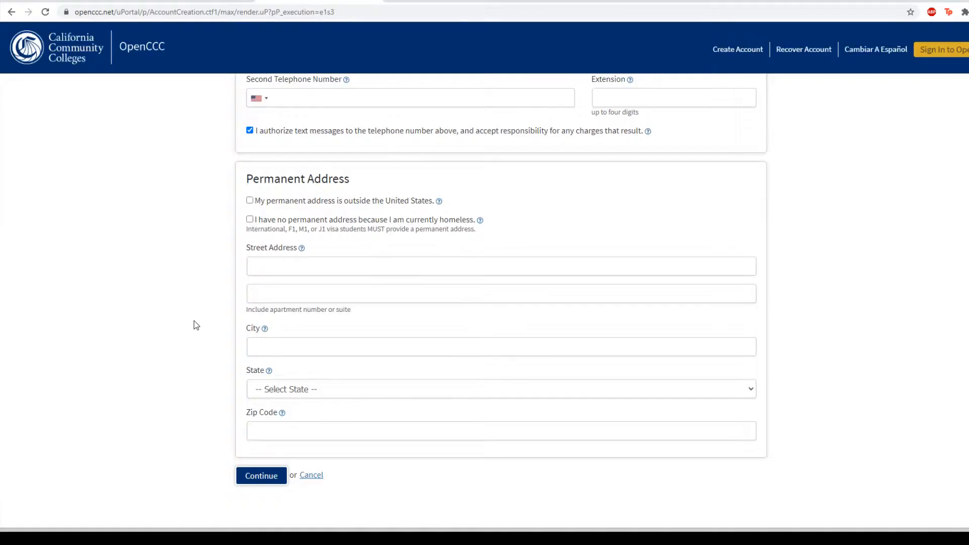
click(275, 474)
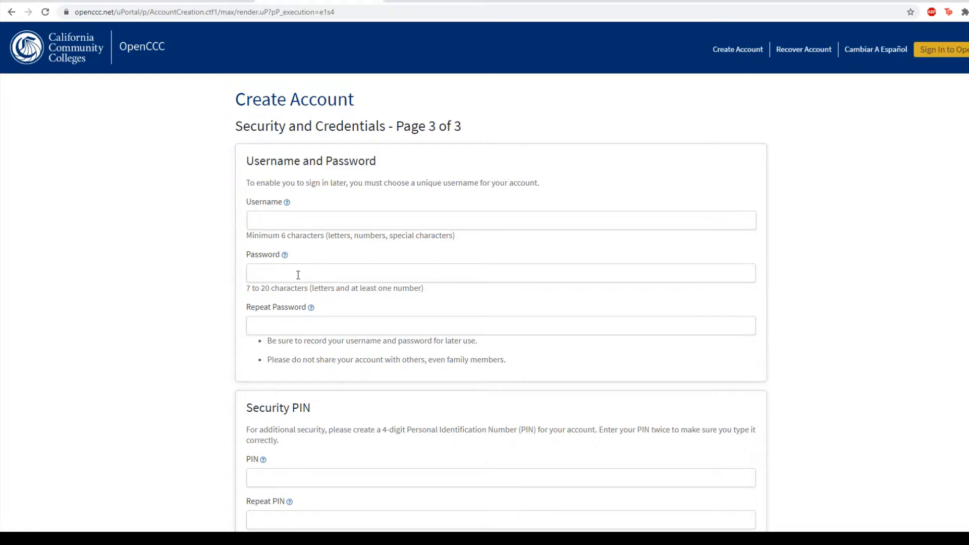
- Tick the reCAPTCHA 'I'm not a robot' box and create the OpenCCC account
scroll(186, 314, down, 3)
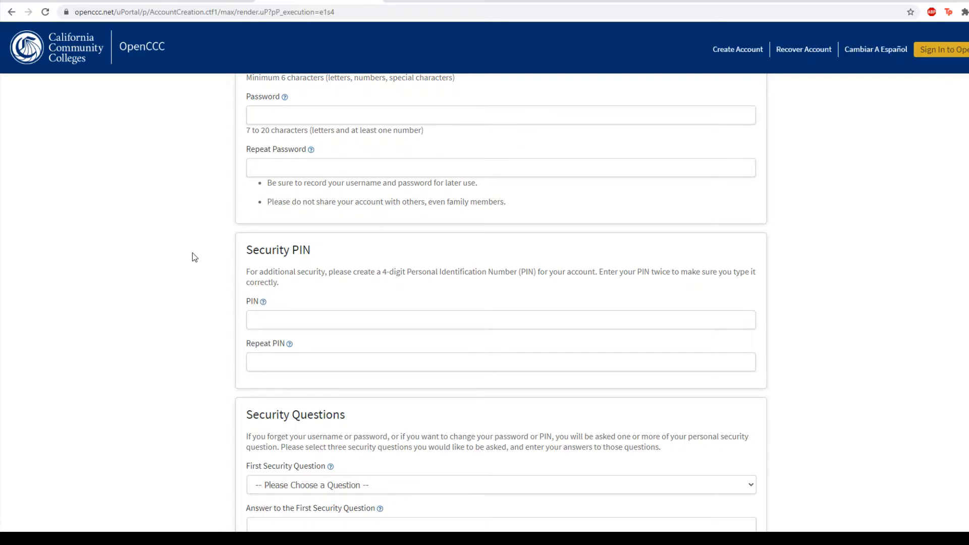
scroll(193, 253, down, 5)
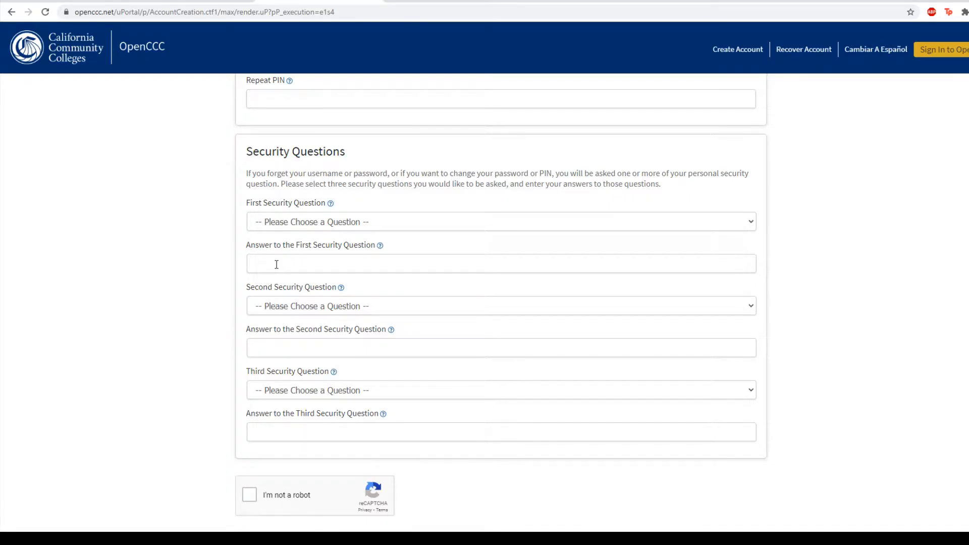
scroll(277, 265, up, 1)
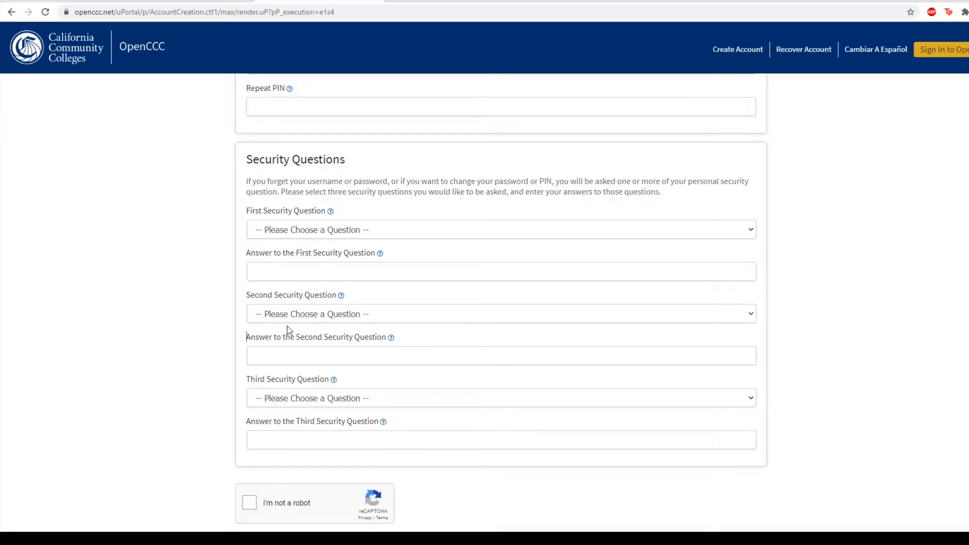
scroll(279, 188, up, 3)
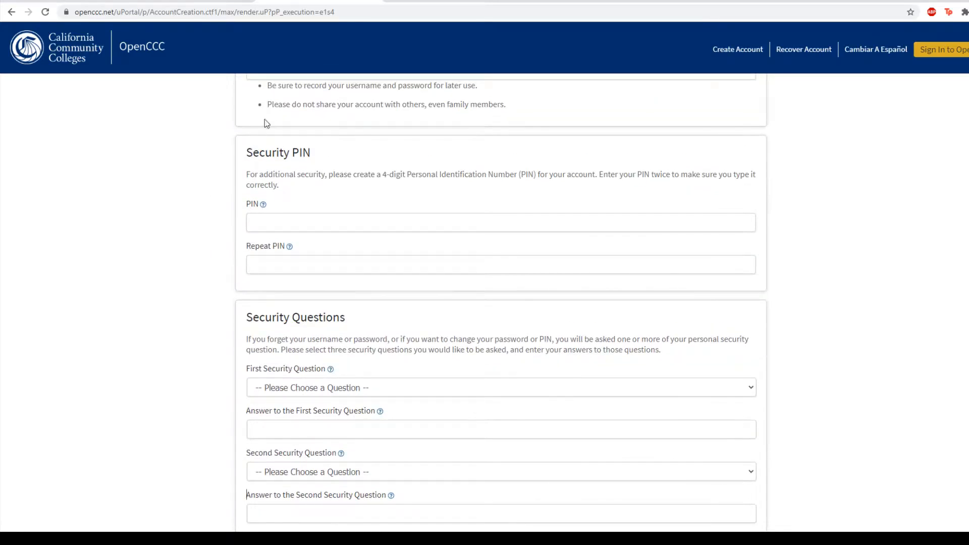
scroll(132, 220, down, 6)
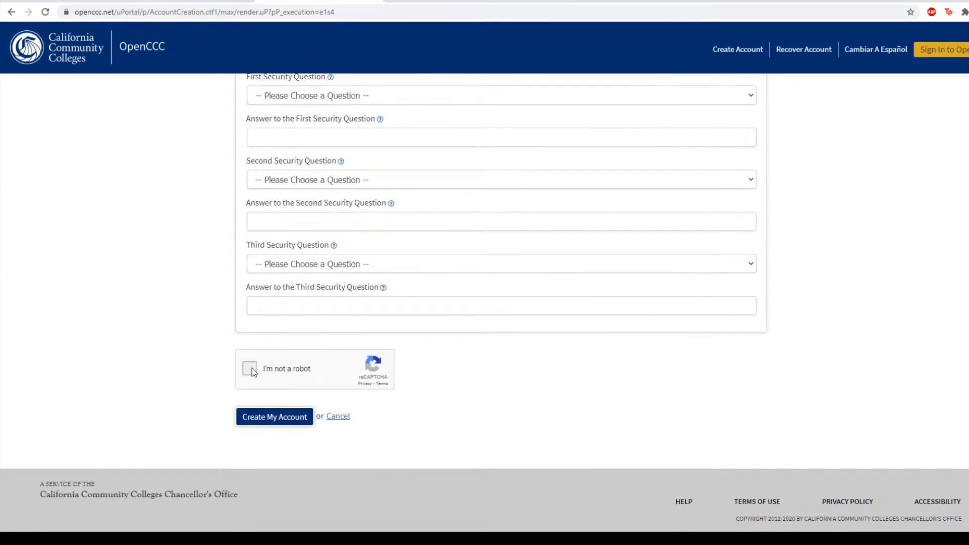
click(253, 368)
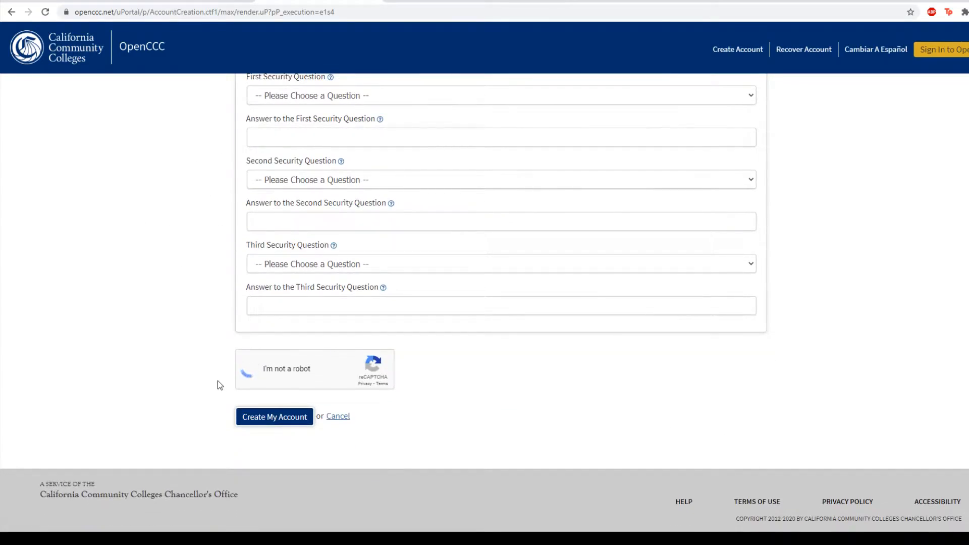
click(258, 421)
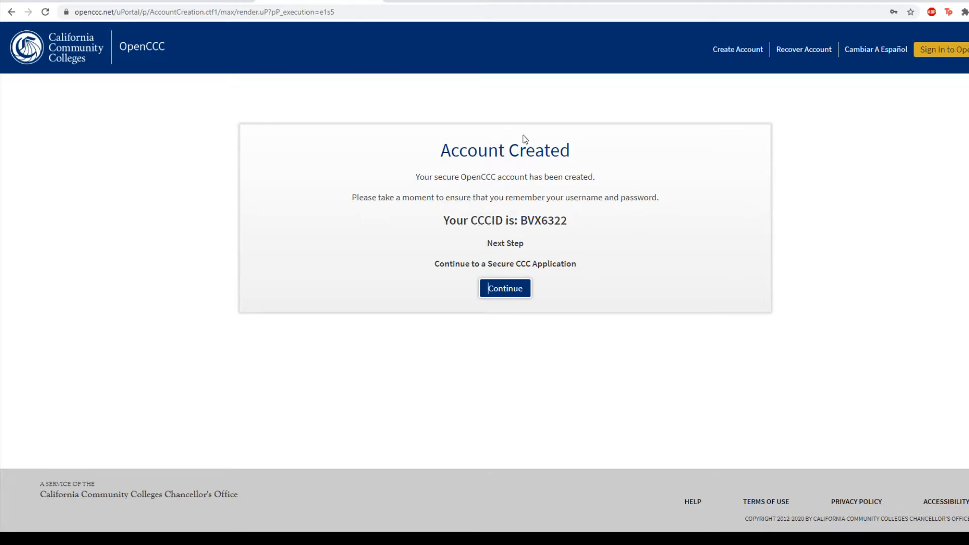
- Continue from Account Created into the Folsom Lake College application
click(506, 296)
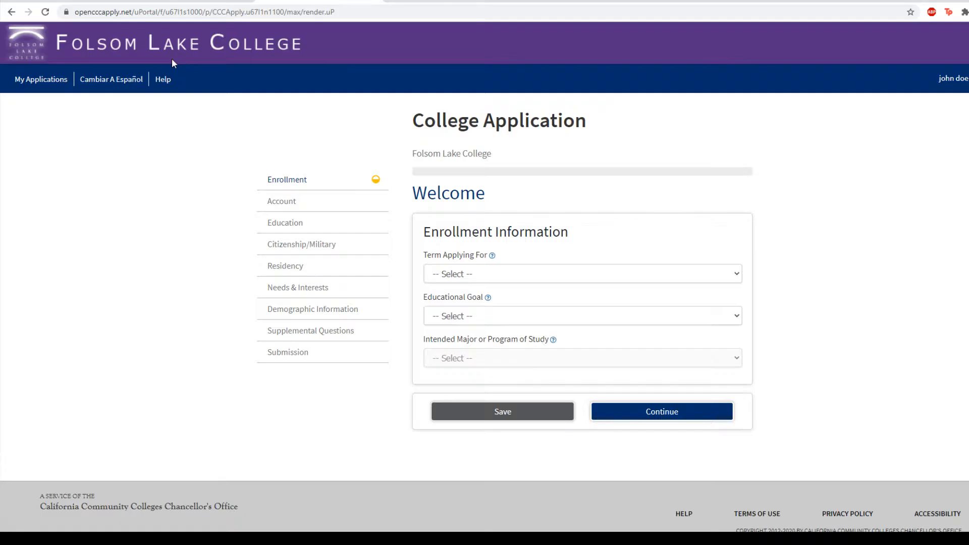
- Set the term applying for to Spring 2021
click(129, 196)
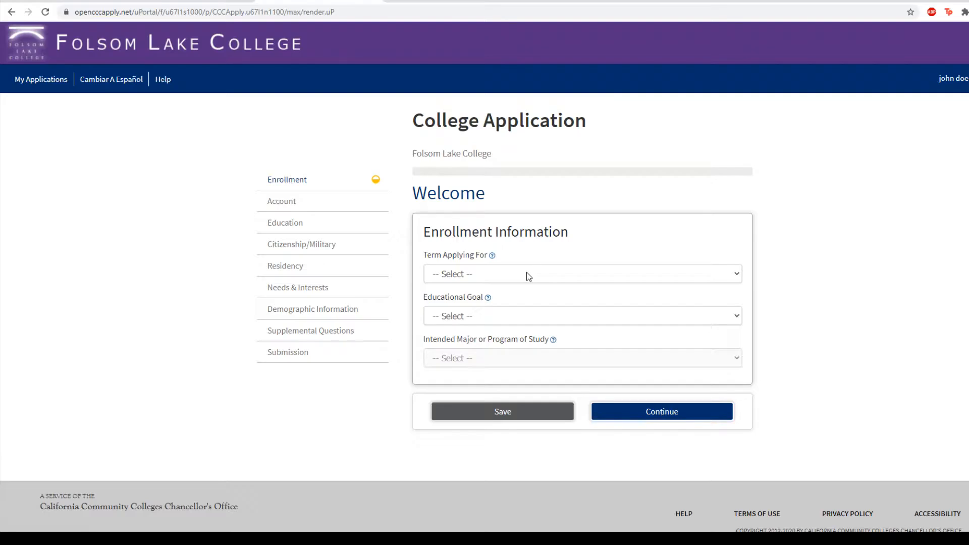
click(526, 274)
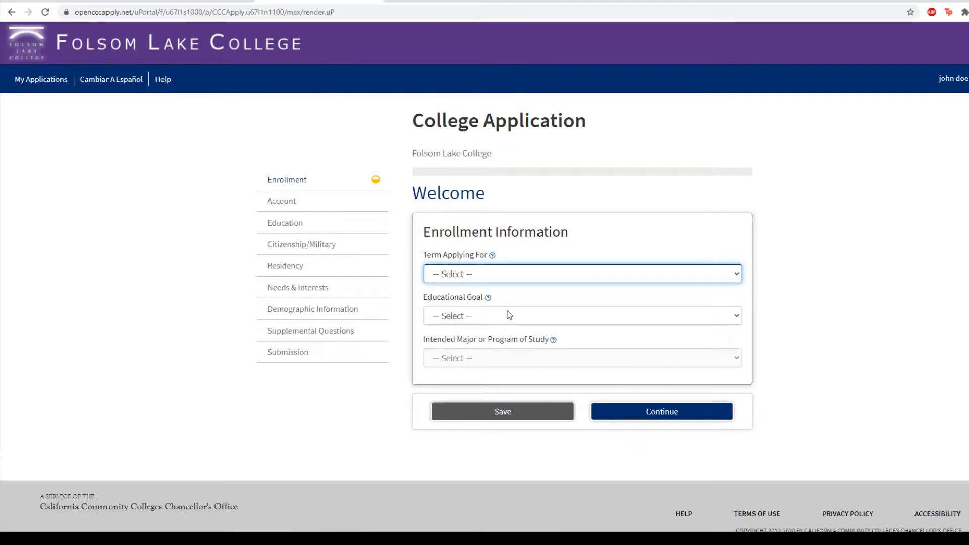
key(Down)
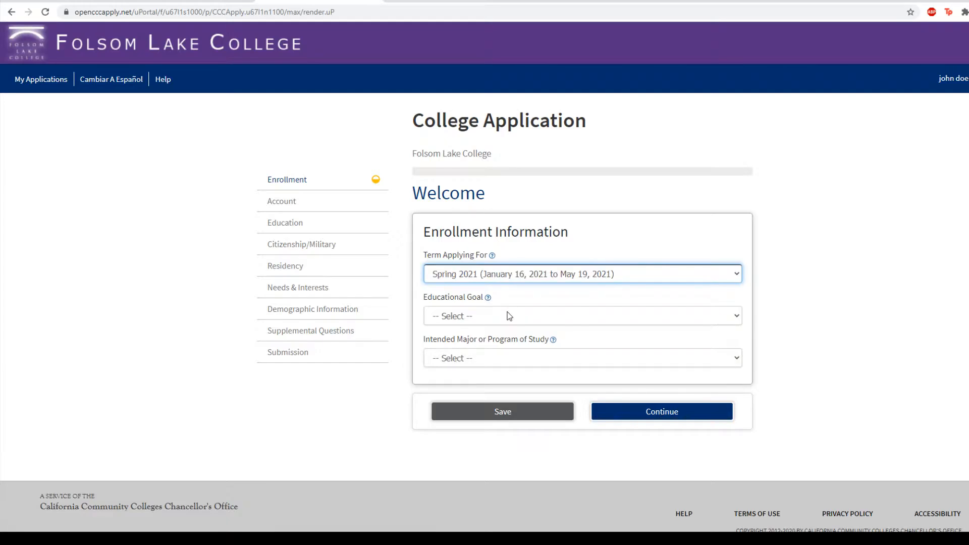
key(Tab)
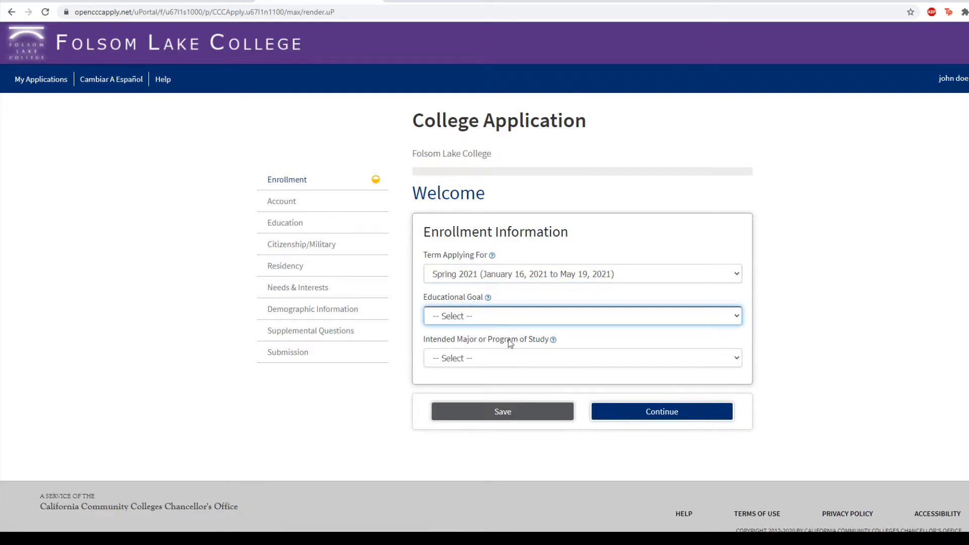
- Choose the intended major and educational goal, then continue to Account Information
click(376, 455)
click(486, 357)
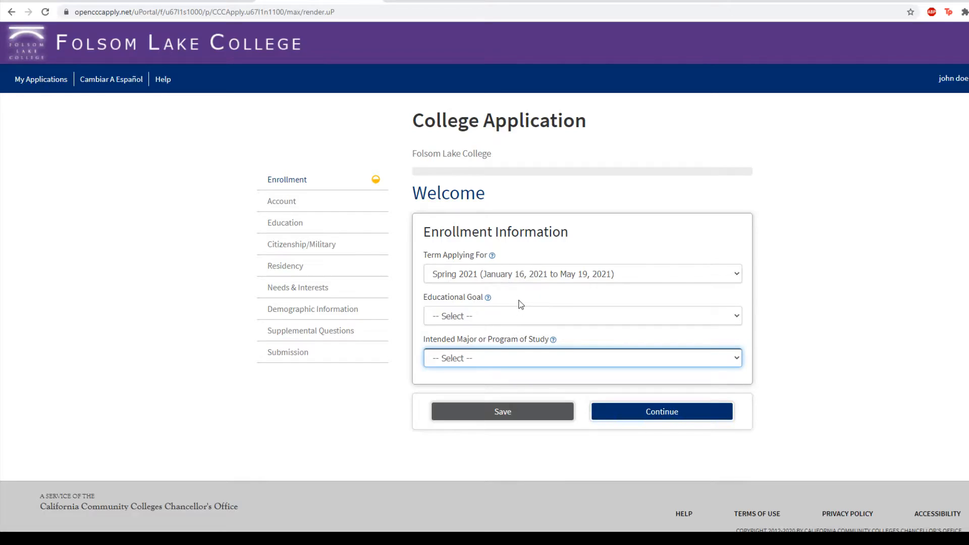
click(777, 298)
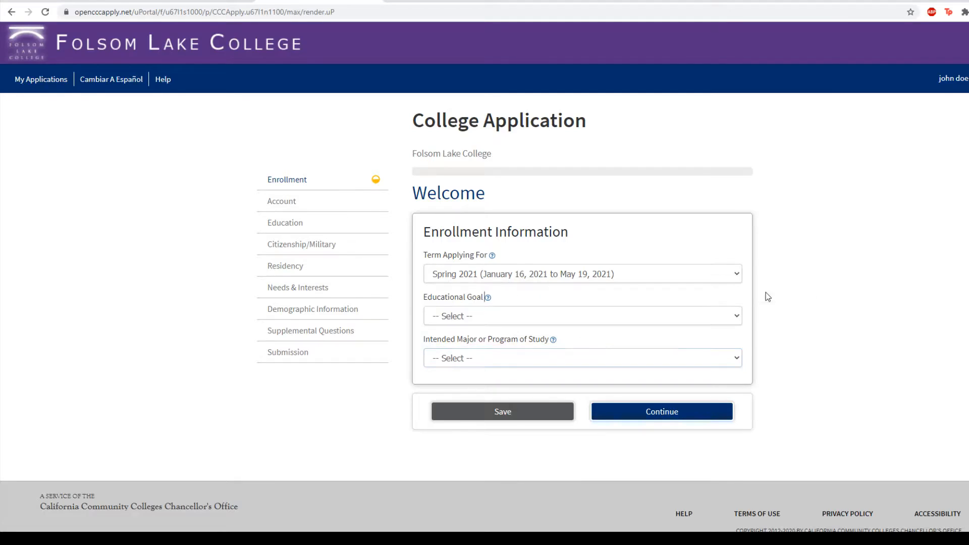
click(545, 317)
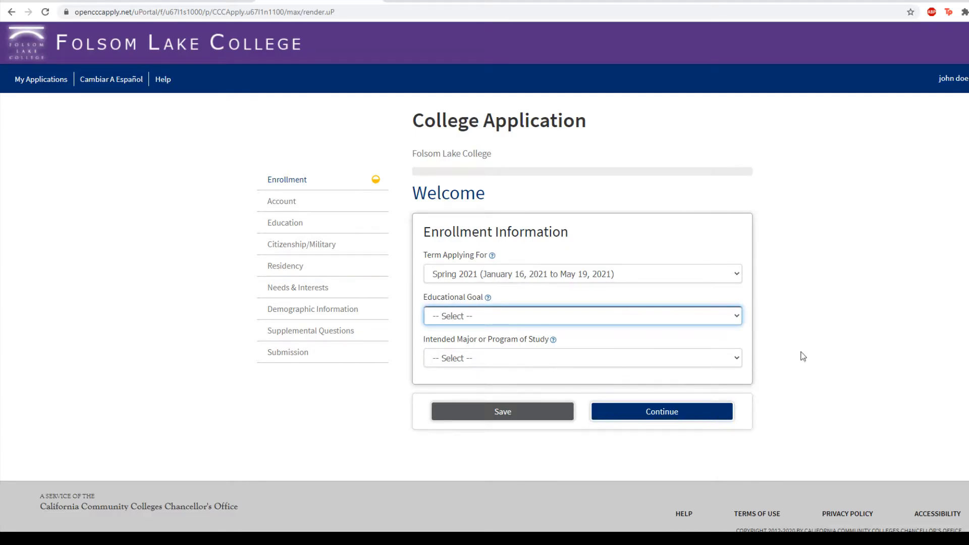
click(842, 346)
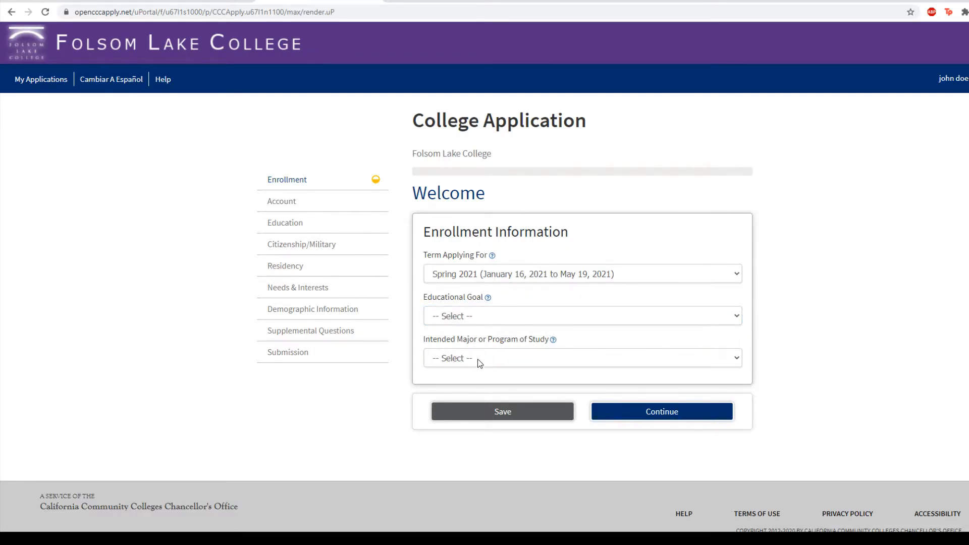
click(554, 317)
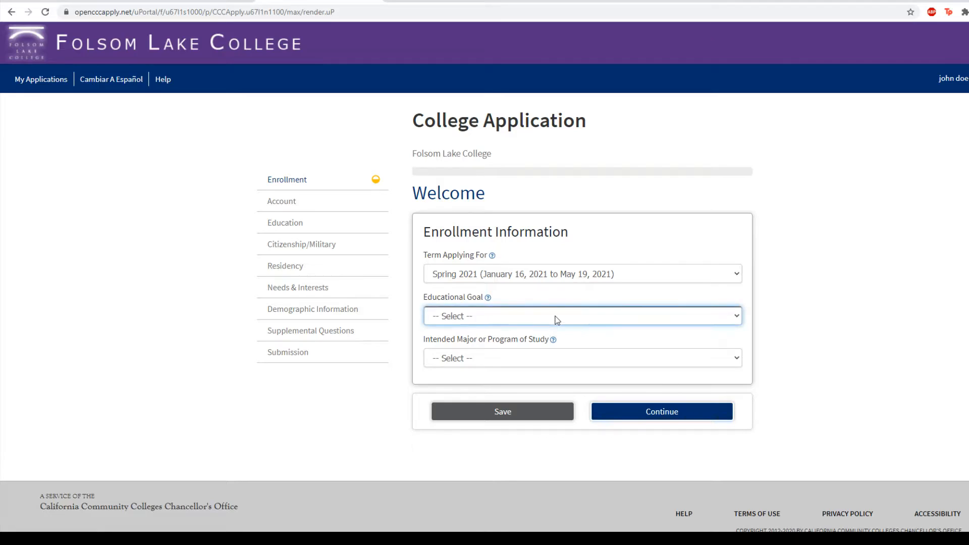
click(674, 337)
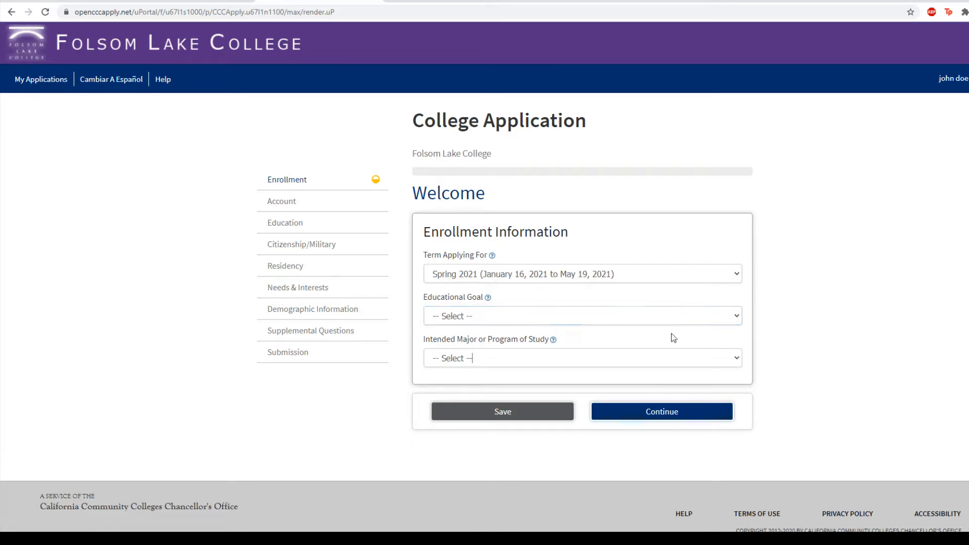
click(677, 412)
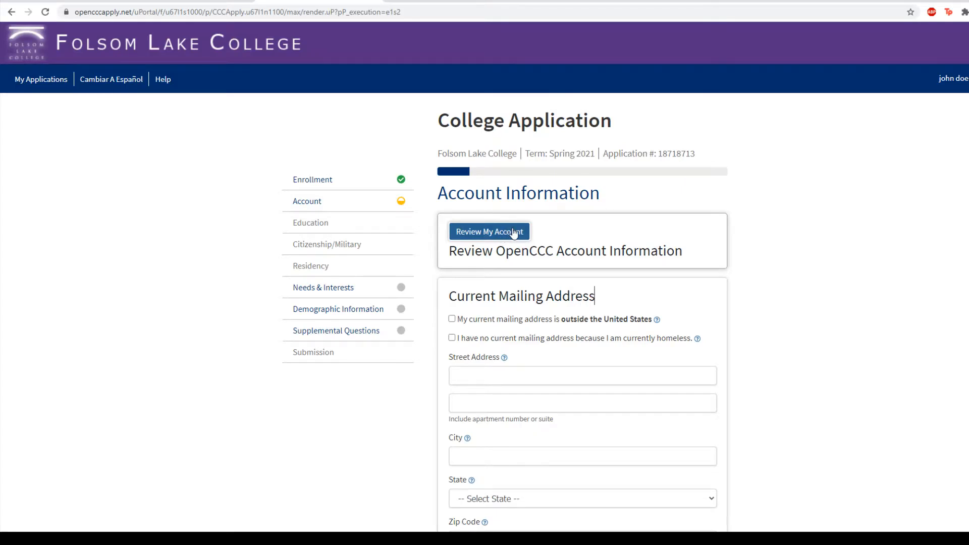
- Review the account and mailing address details and continue to Education
scroll(511, 234, down, 1)
scroll(529, 150, down, 2)
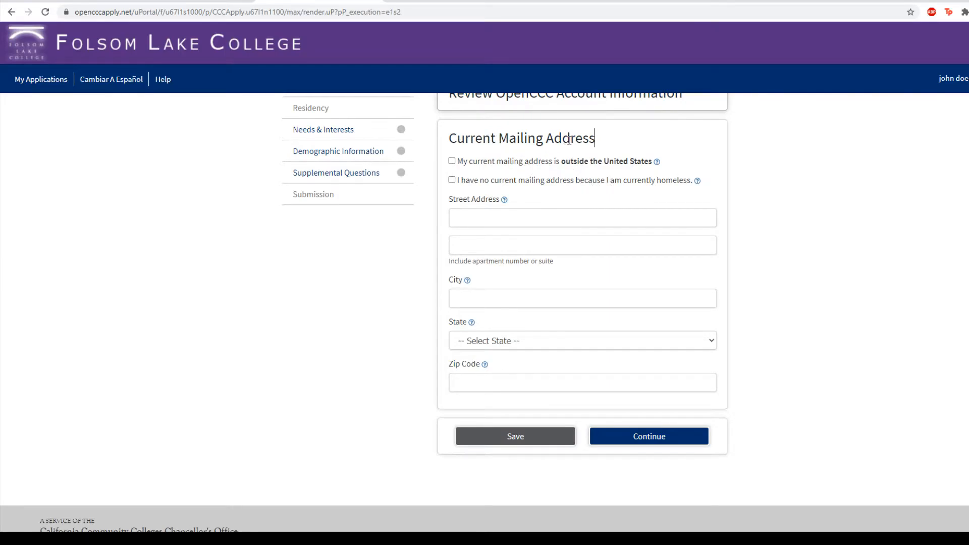
scroll(586, 272, up, 1)
scroll(570, 274, up, 2)
scroll(692, 380, down, 4)
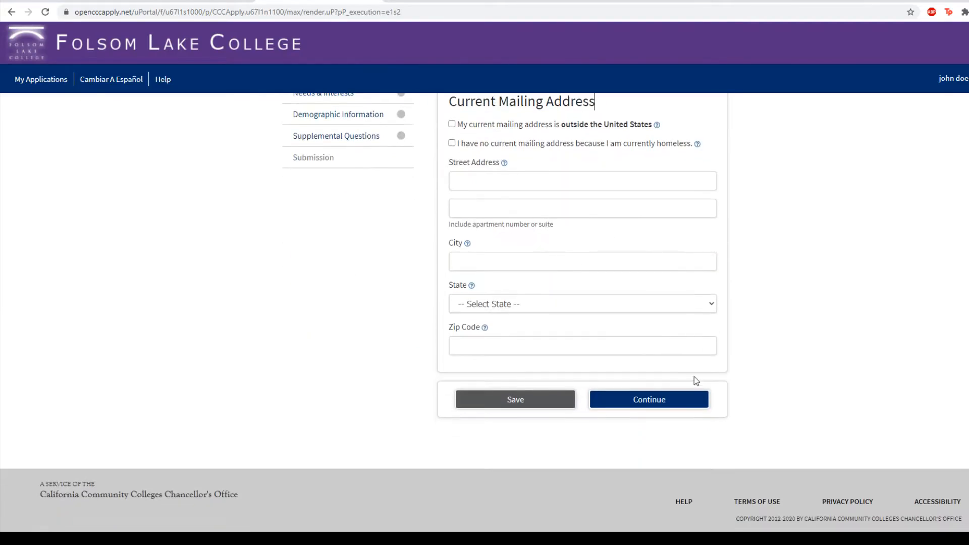
click(666, 400)
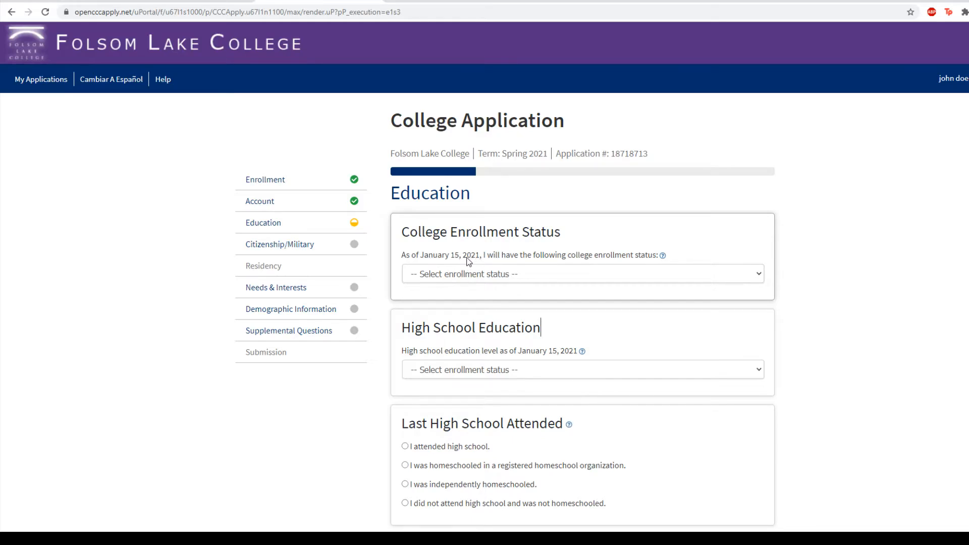
- Set enrollment status to high school and college together, and confirm attending high school
click(592, 273)
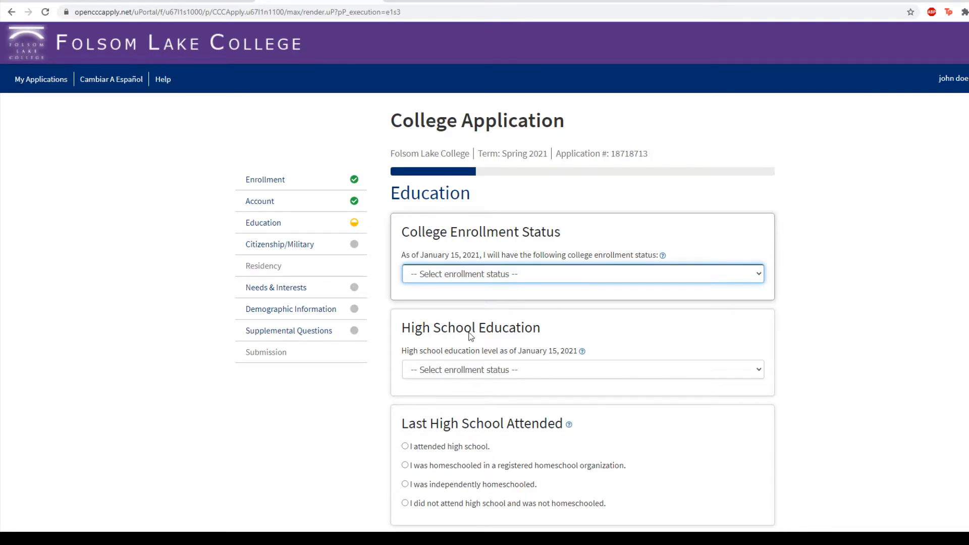
key(Down)
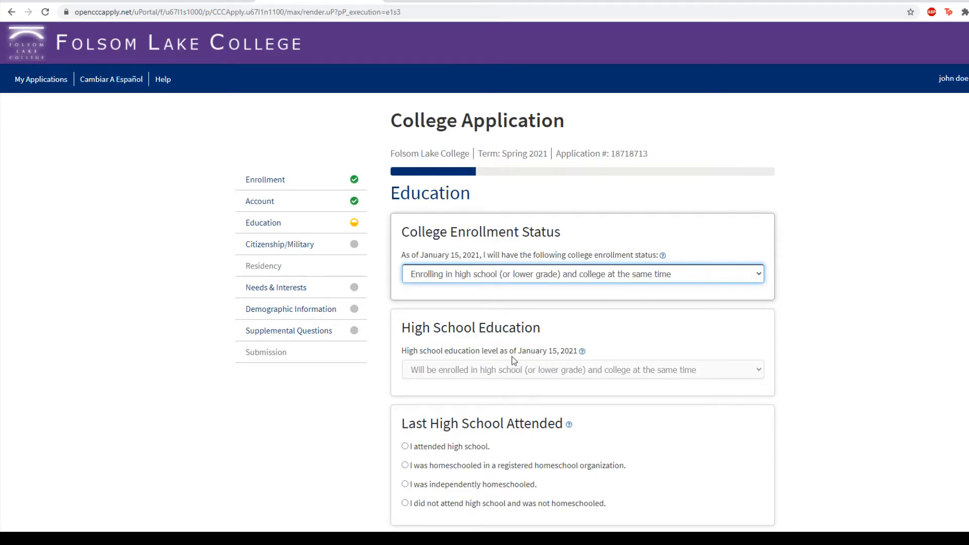
scroll(511, 356, down, 2)
scroll(455, 346, down, 1)
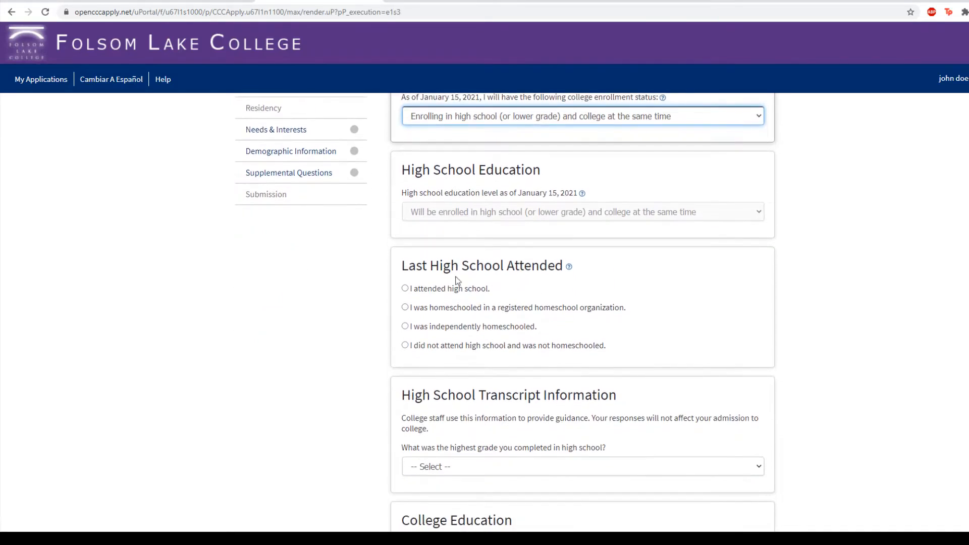
click(406, 290)
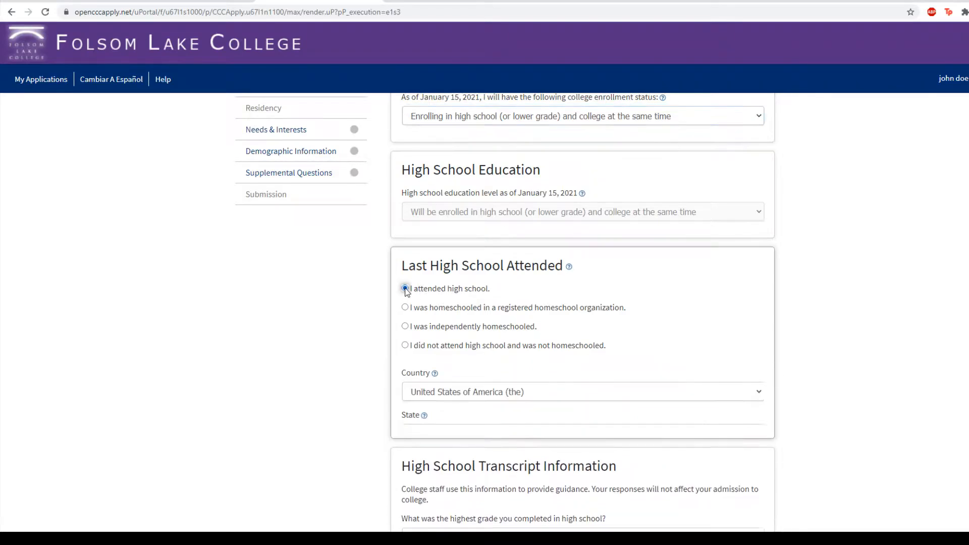
- Give 10th grade as highest grade completed and 3.5 as unweighted GPA
scroll(318, 348, down, 2)
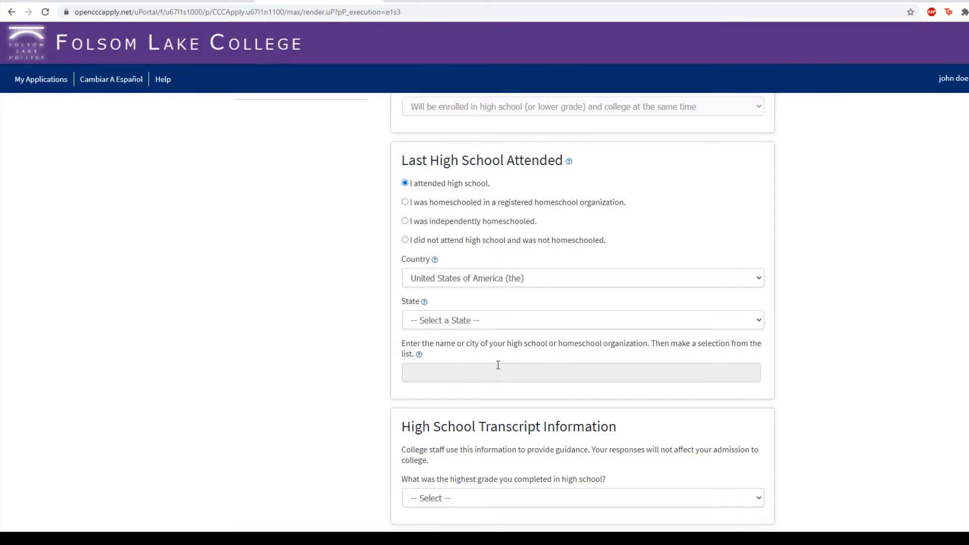
scroll(499, 365, down, 2)
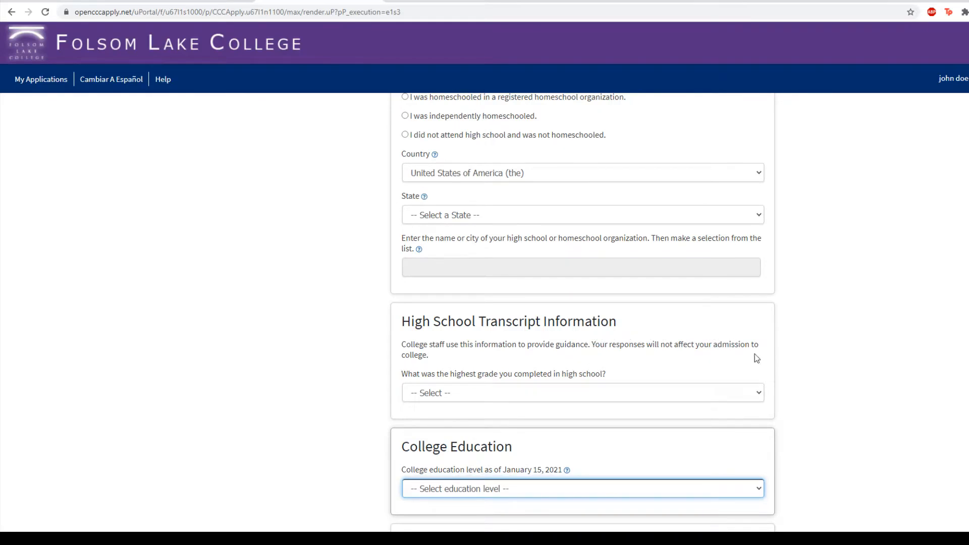
click(497, 394)
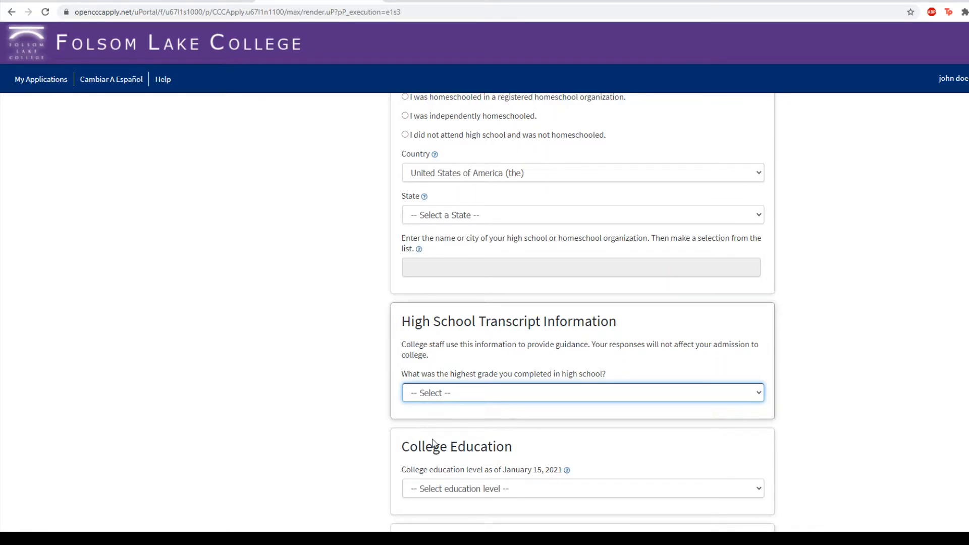
click(431, 439)
click(354, 416)
scroll(340, 415, down, 2)
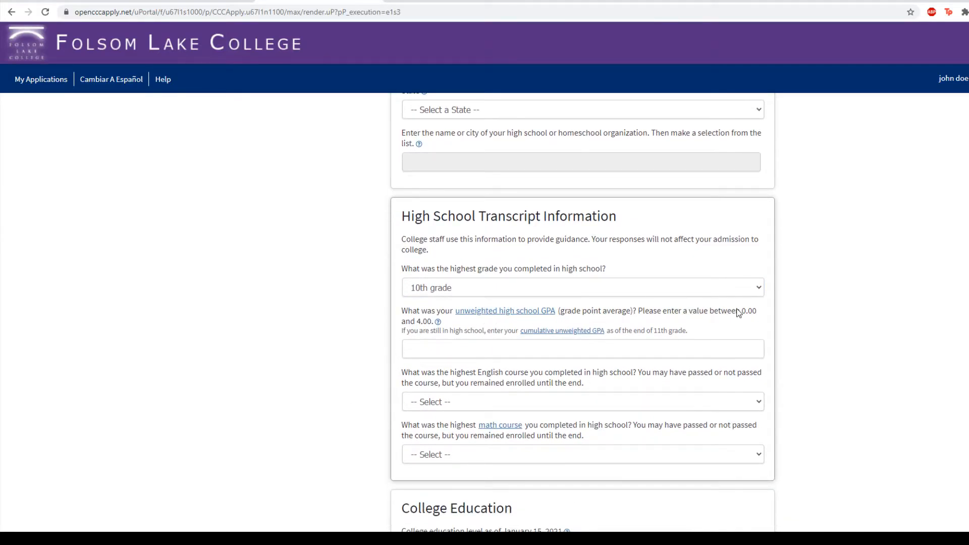
click(428, 352)
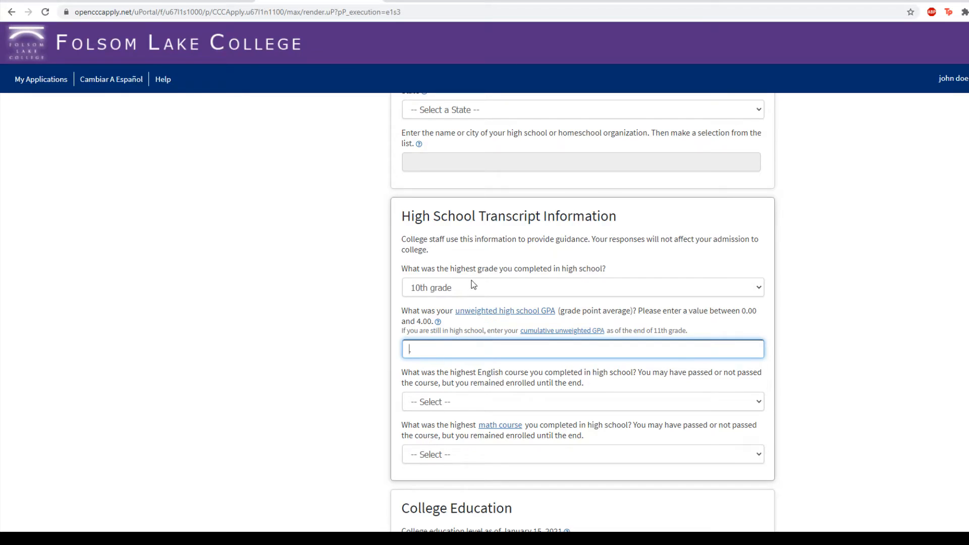
scroll(376, 381, down, 1)
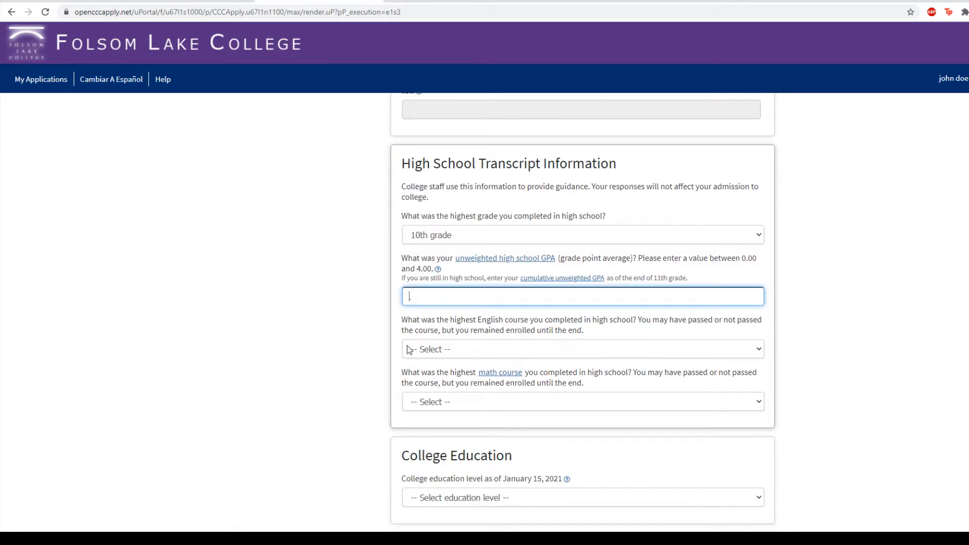
text(3.5)
key(Tab)
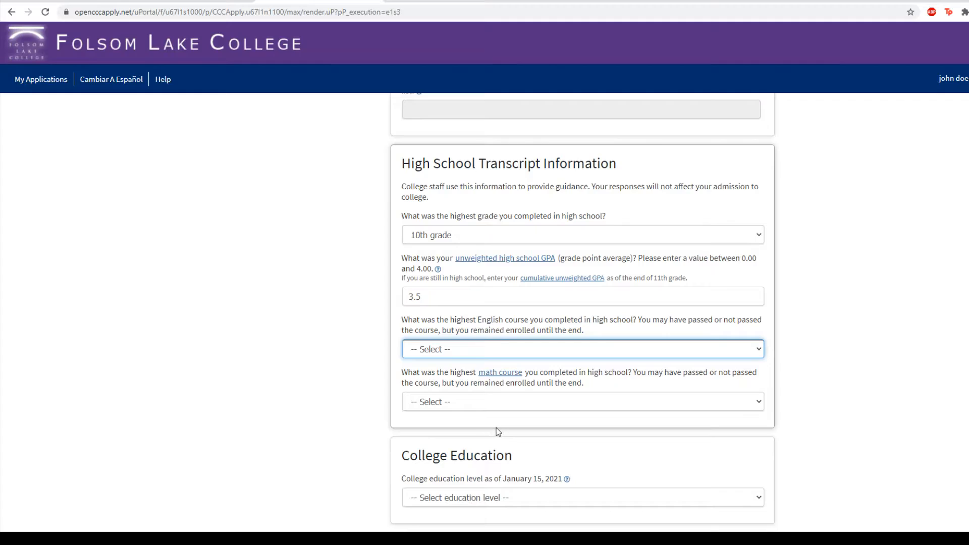
- Record 11th grade English Composition/Literature and Pre-calculus as highest courses, both graded A-
click(496, 428)
click(455, 390)
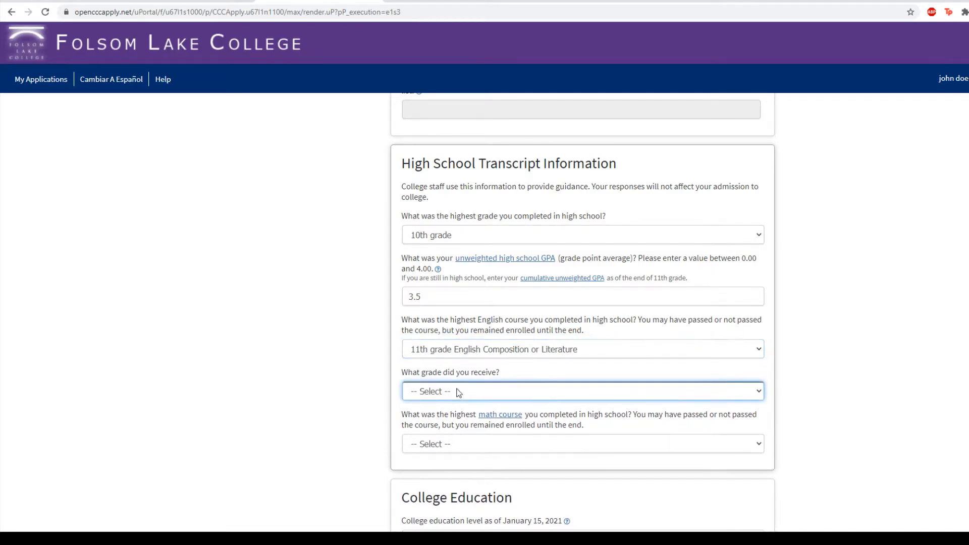
click(428, 246)
scroll(311, 368, down, 1)
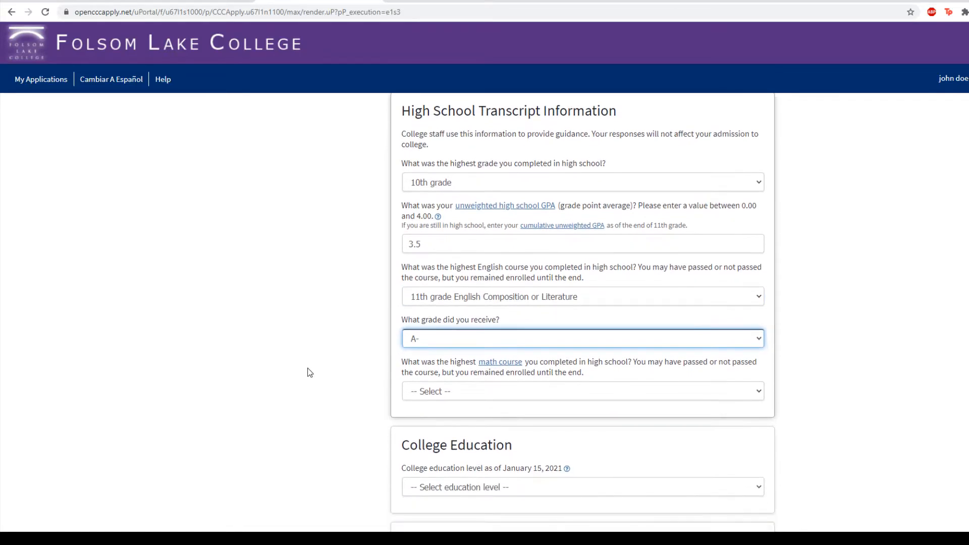
click(466, 386)
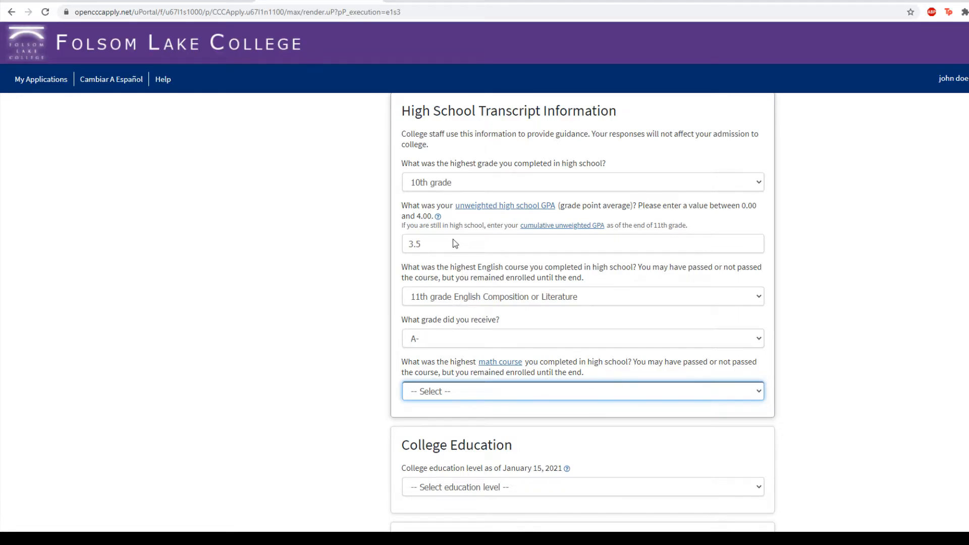
key(p)
key(Tab)
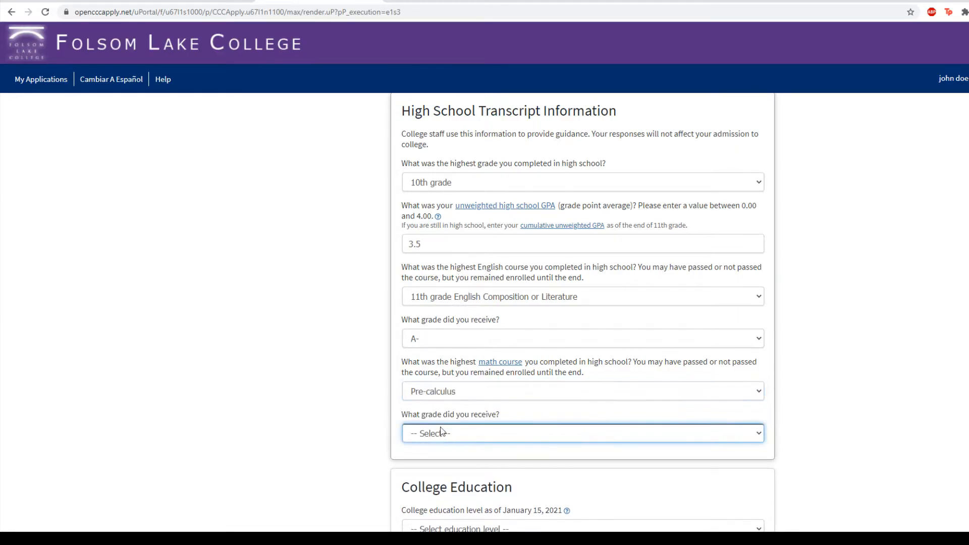
key(a)
click(347, 353)
- Set college education level to No degree, answer colleges attended, and continue
scroll(333, 328, down, 1)
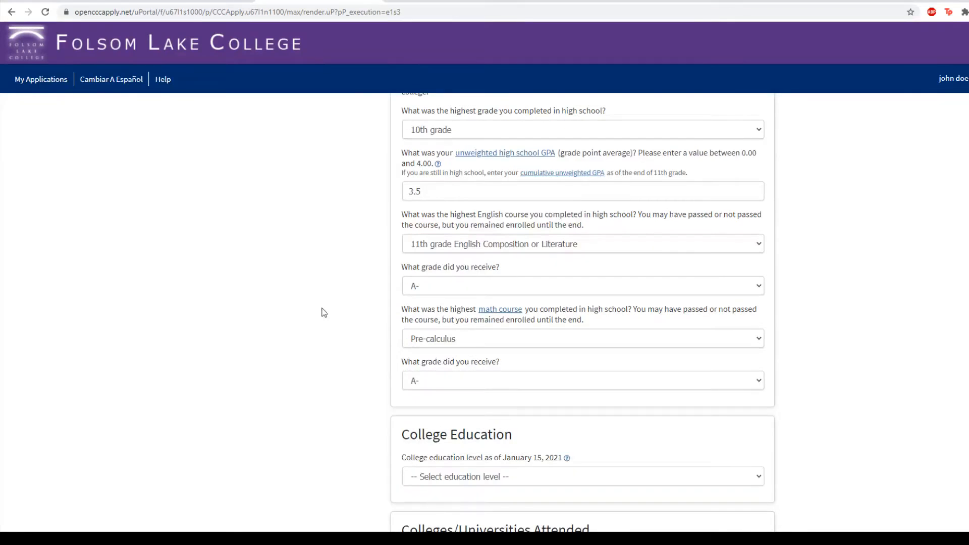
scroll(324, 313, down, 2)
click(471, 372)
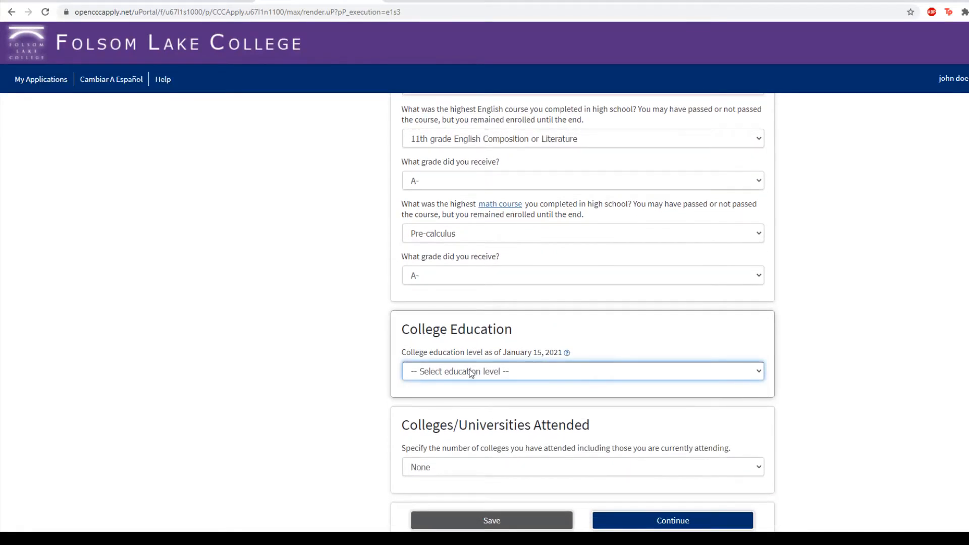
click(464, 396)
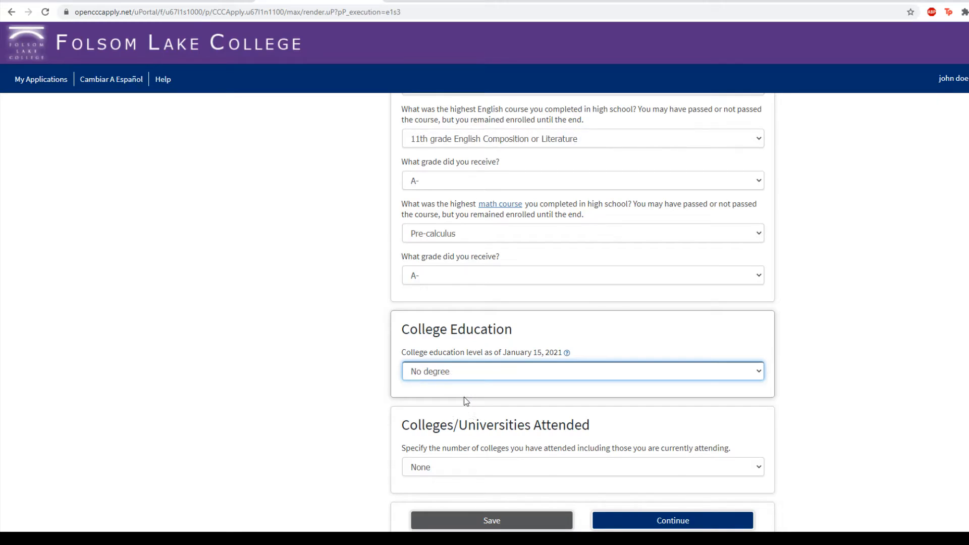
scroll(287, 399, down, 2)
click(442, 366)
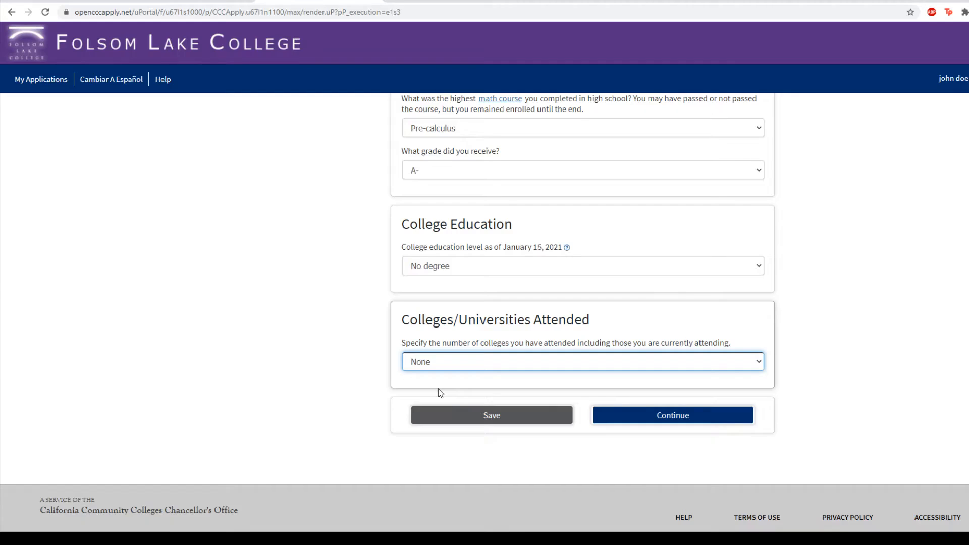
click(331, 349)
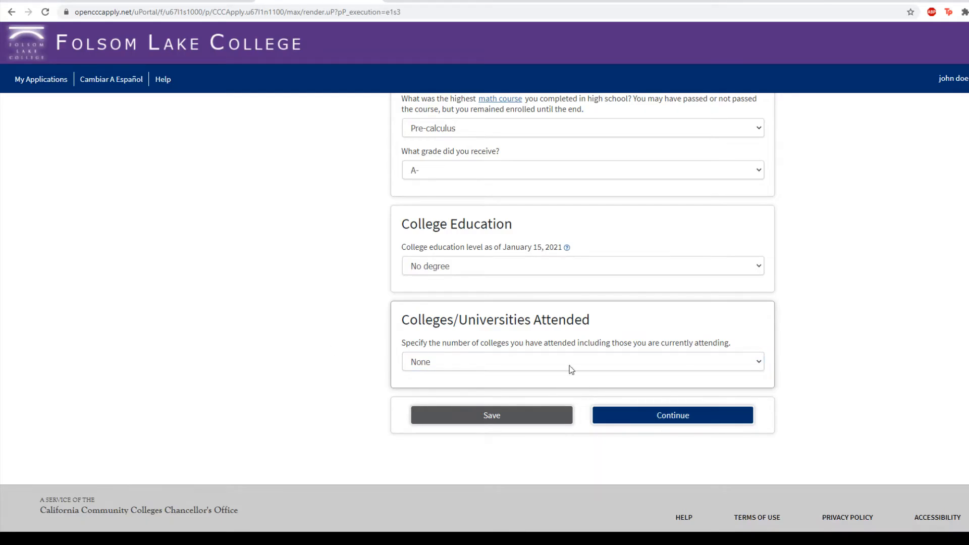
click(681, 421)
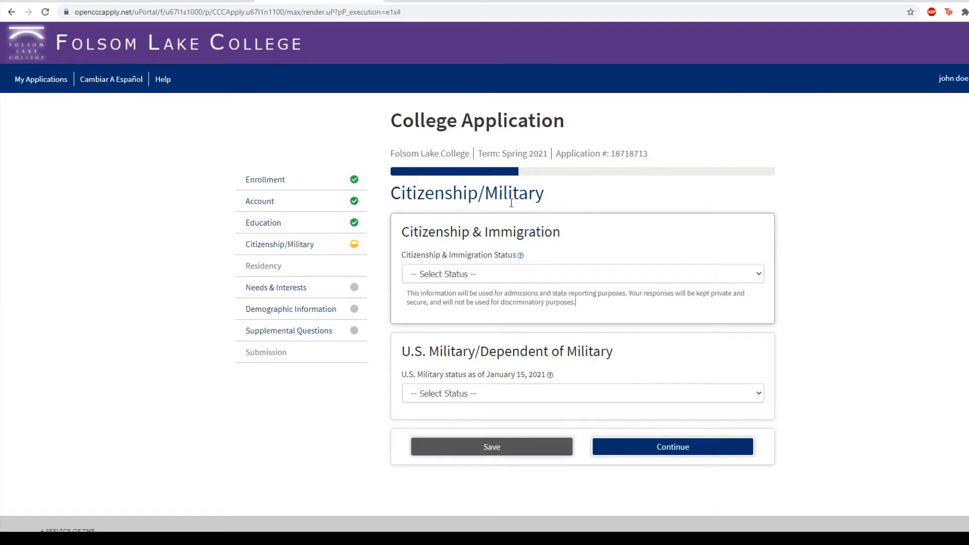
- Set citizenship to U.S. Citizen and military status to 'None apply to me', then continue
click(567, 273)
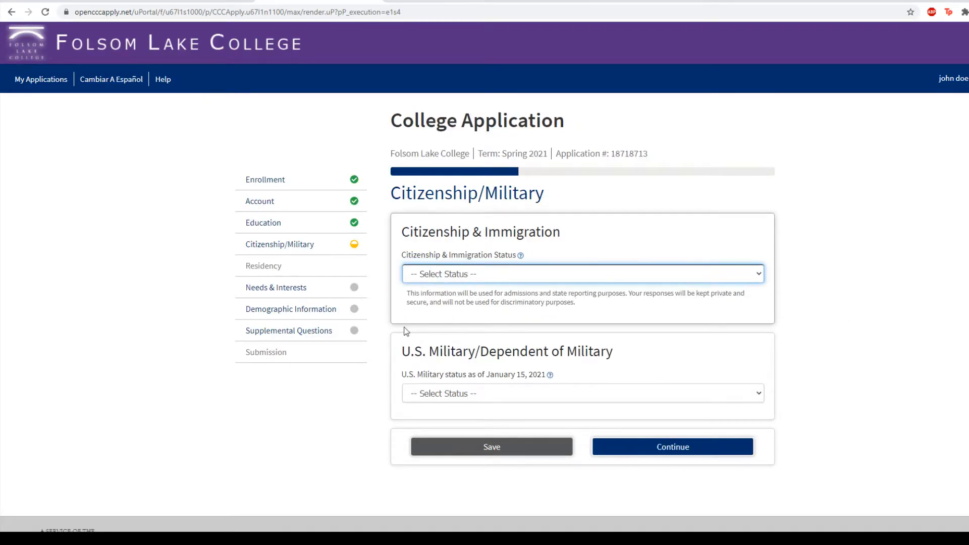
click(472, 301)
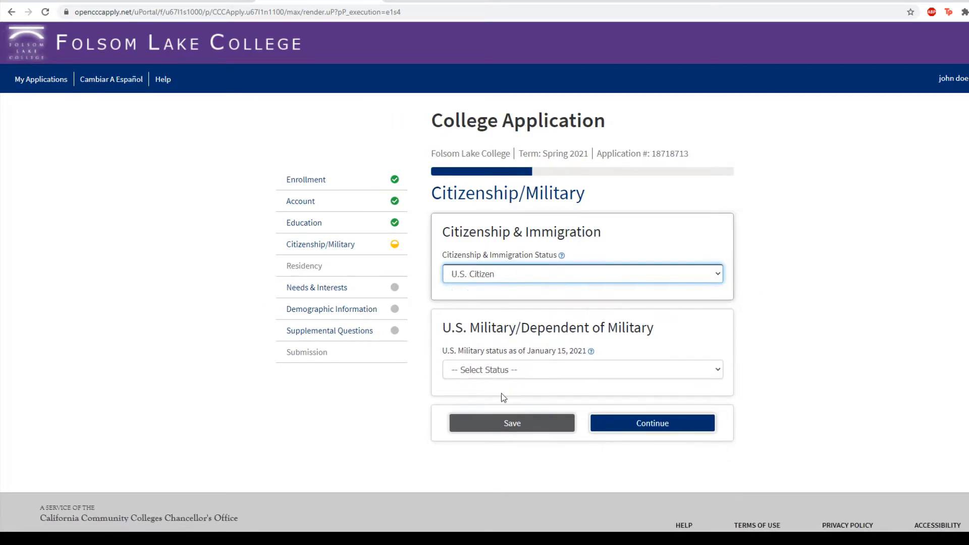
click(500, 369)
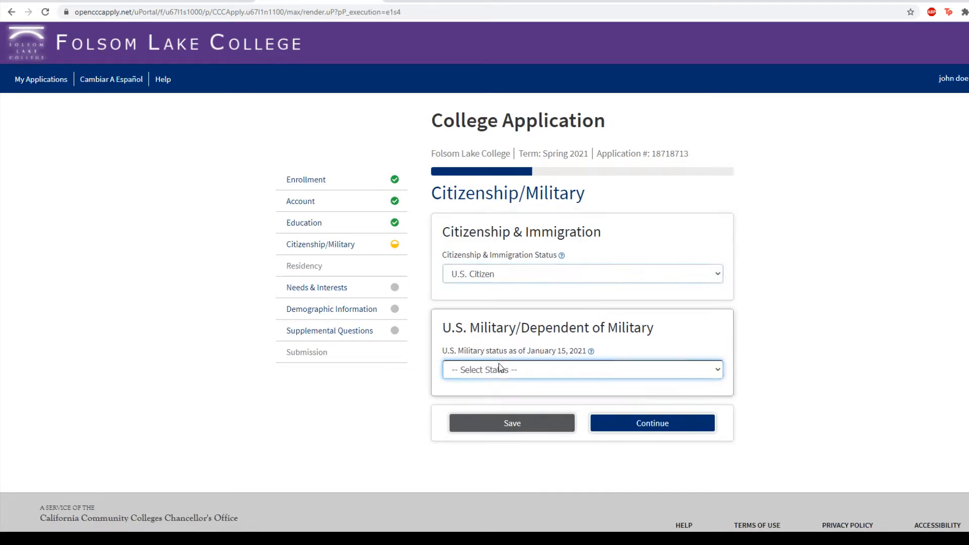
click(507, 400)
click(668, 429)
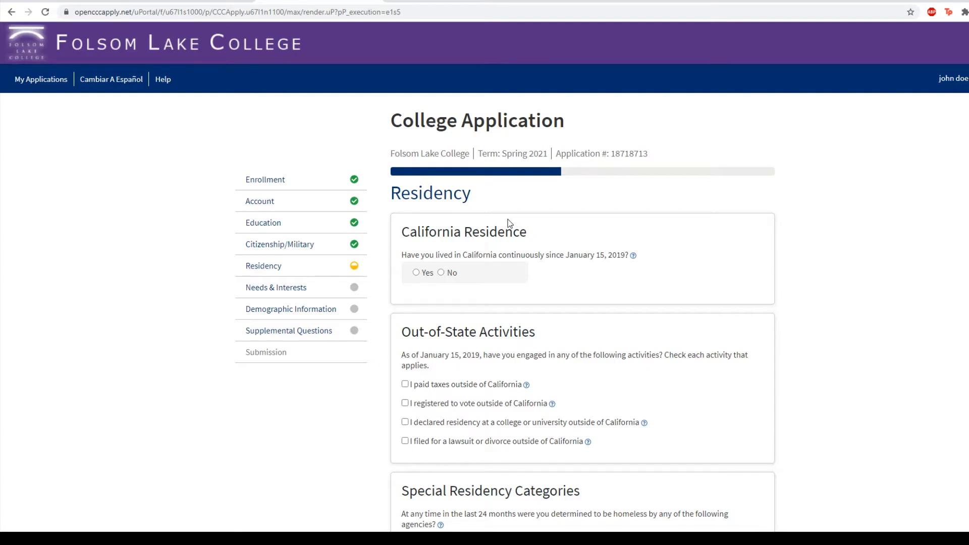
- Answer Yes to living in California continuously since January 15, 2019
scroll(558, 298, down, 1)
scroll(561, 293, down, 3)
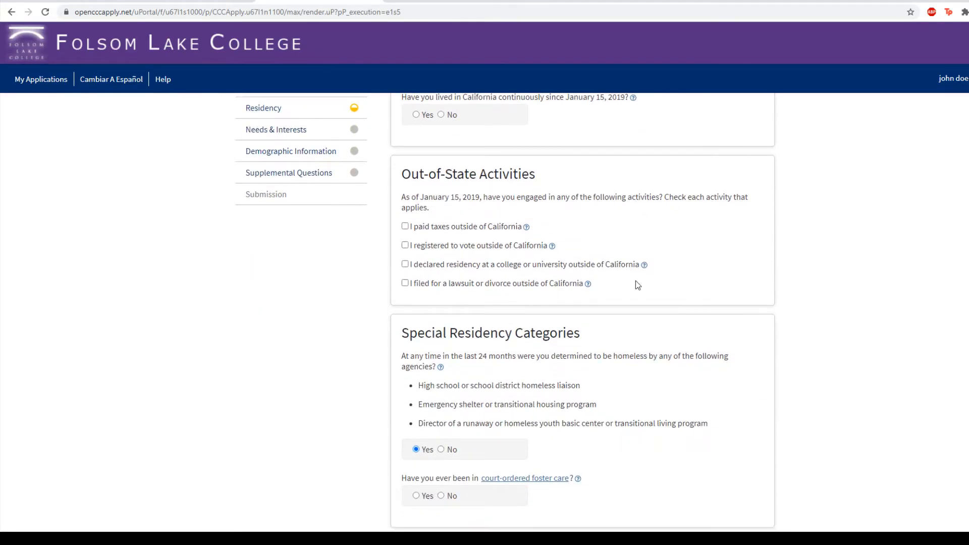
scroll(635, 281, up, 3)
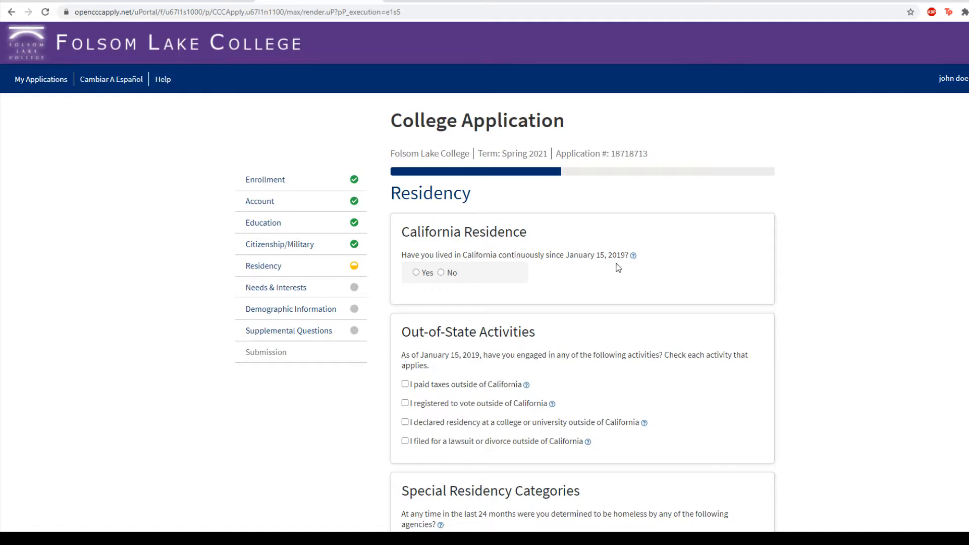
click(416, 273)
scroll(607, 282, down, 3)
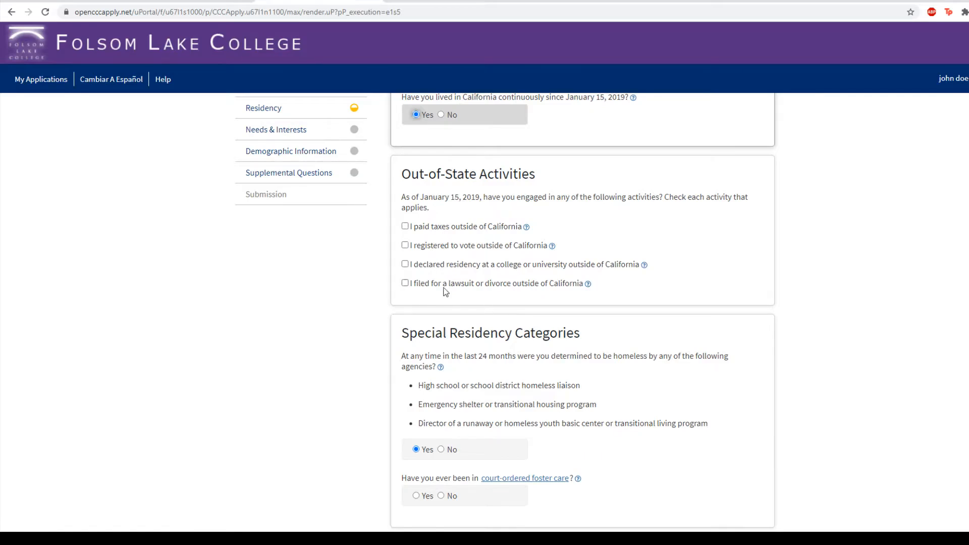
scroll(610, 278, down, 2)
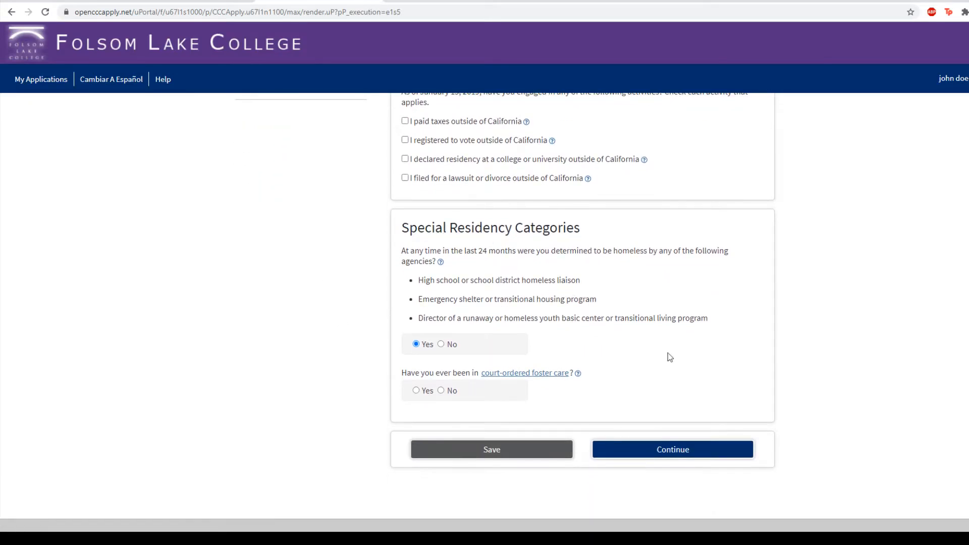
scroll(494, 151, up, 3)
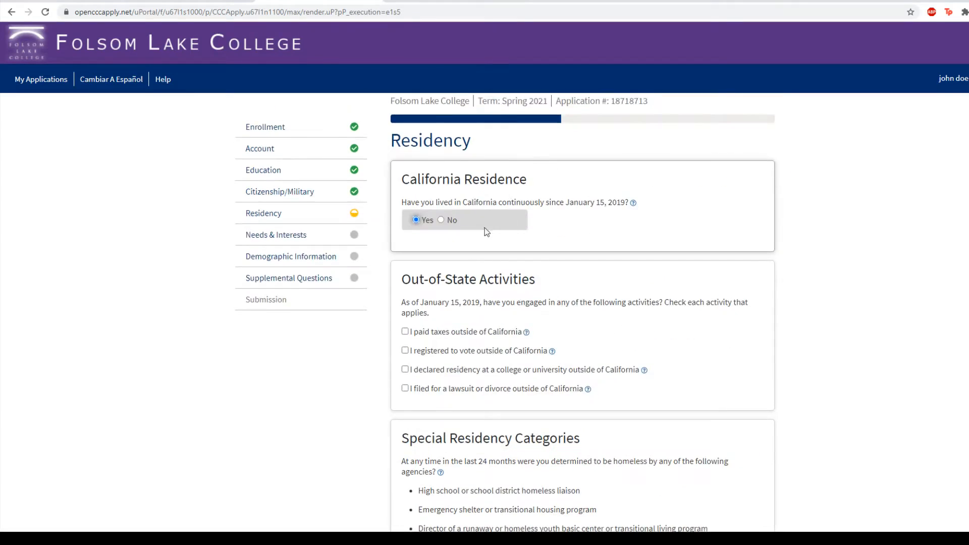
scroll(485, 228, down, 4)
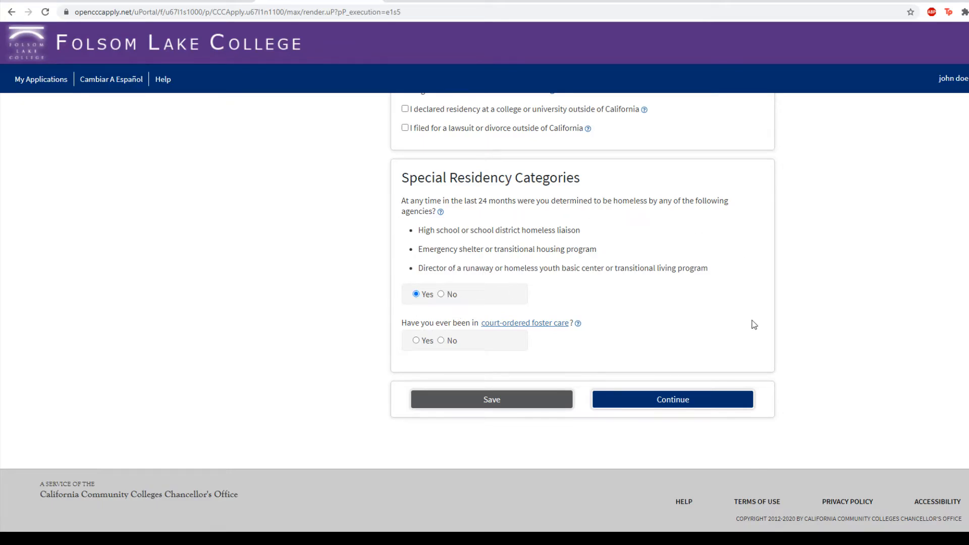
scroll(637, 271, up, 5)
scroll(561, 298, down, 5)
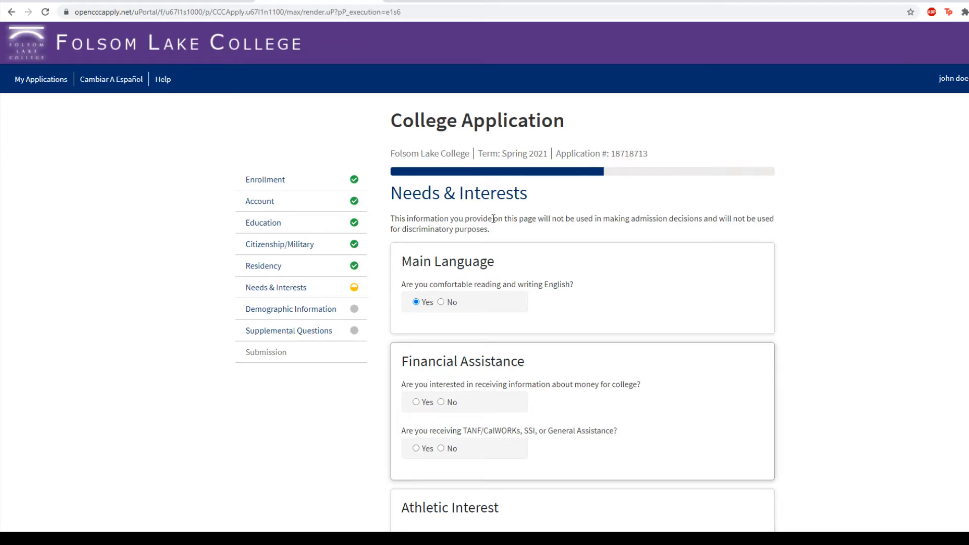
- Tick Career planning and Online classes under Programs & Services, then continue to Demographic Information
scroll(574, 276, down, 6)
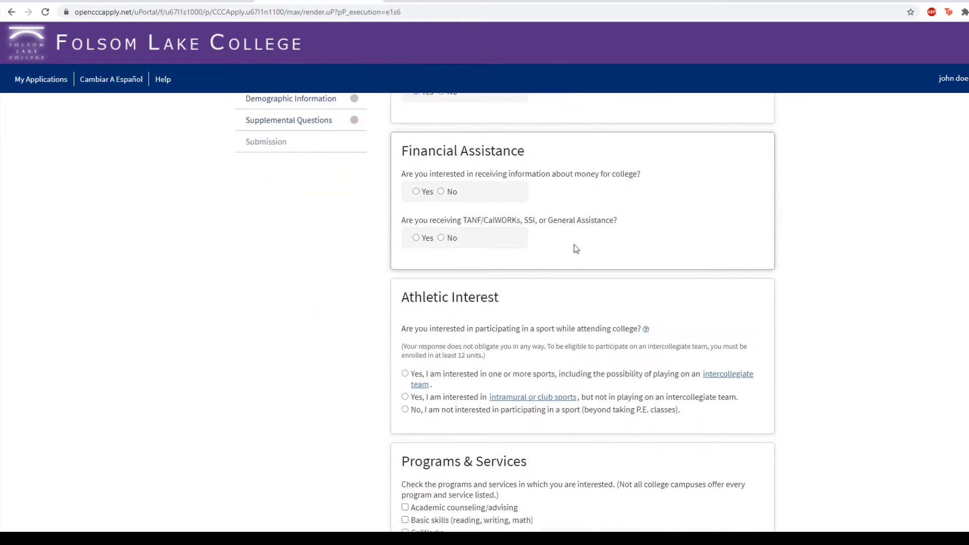
scroll(528, 296, down, 1)
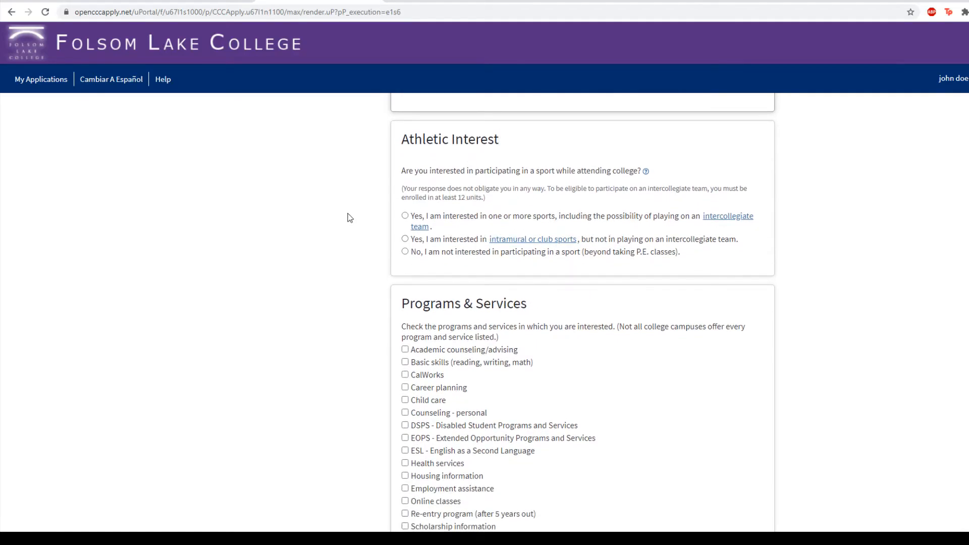
scroll(350, 236, down, 2)
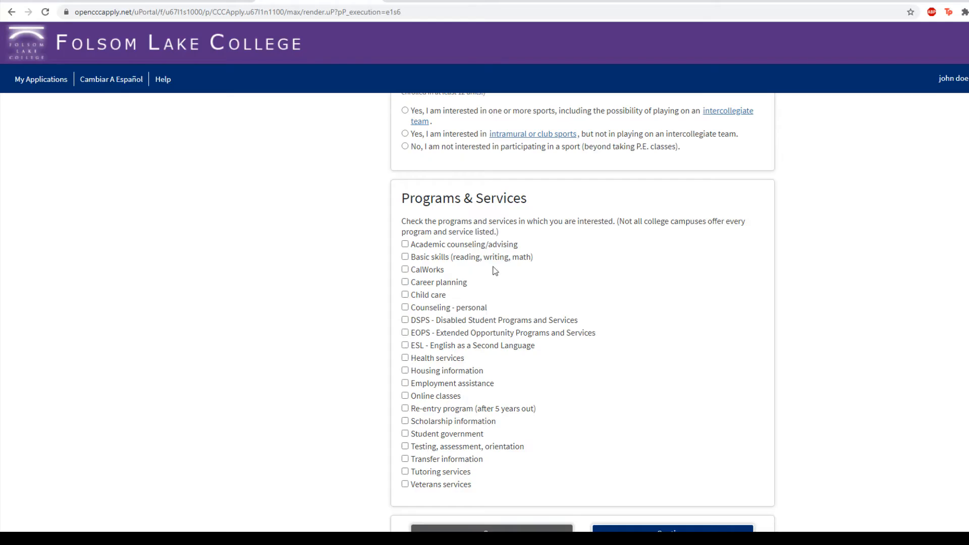
click(405, 281)
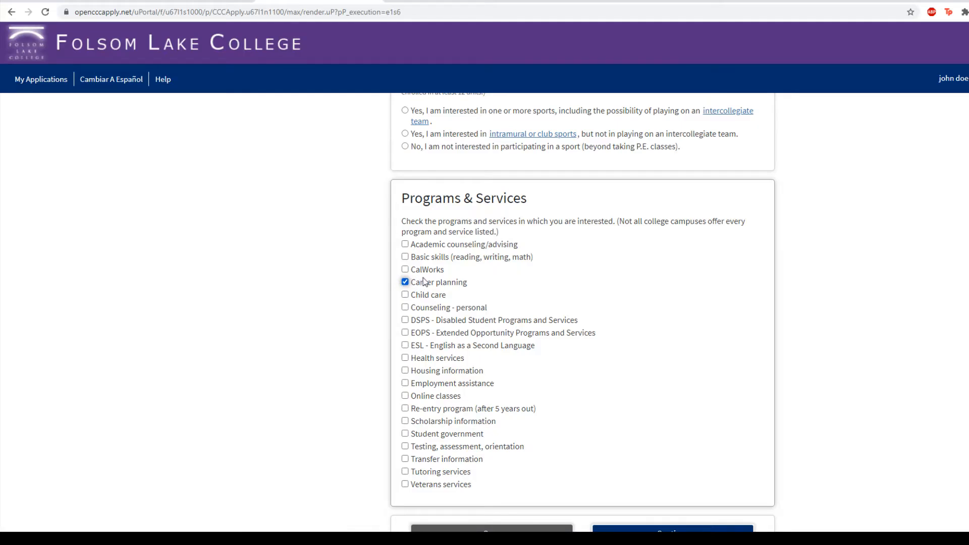
click(405, 395)
scroll(446, 331, down, 3)
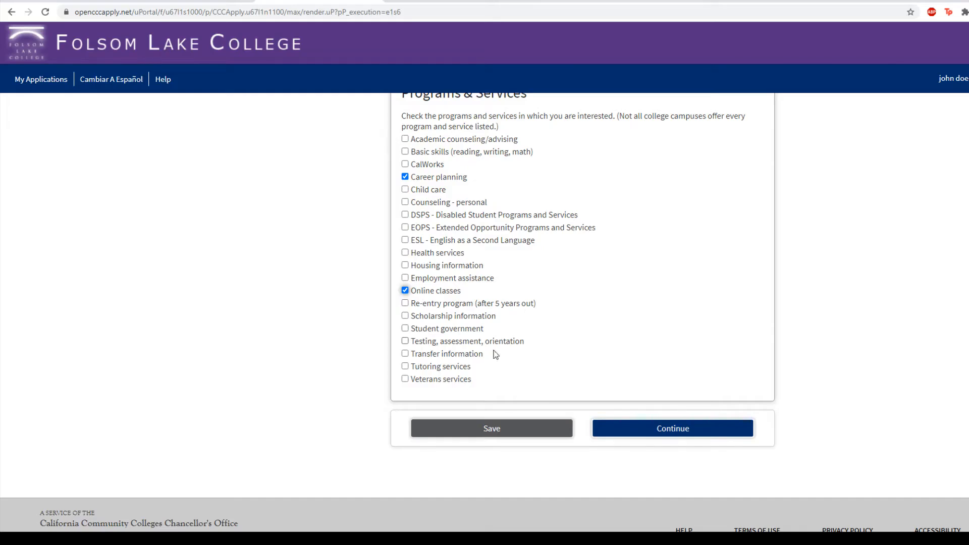
click(674, 429)
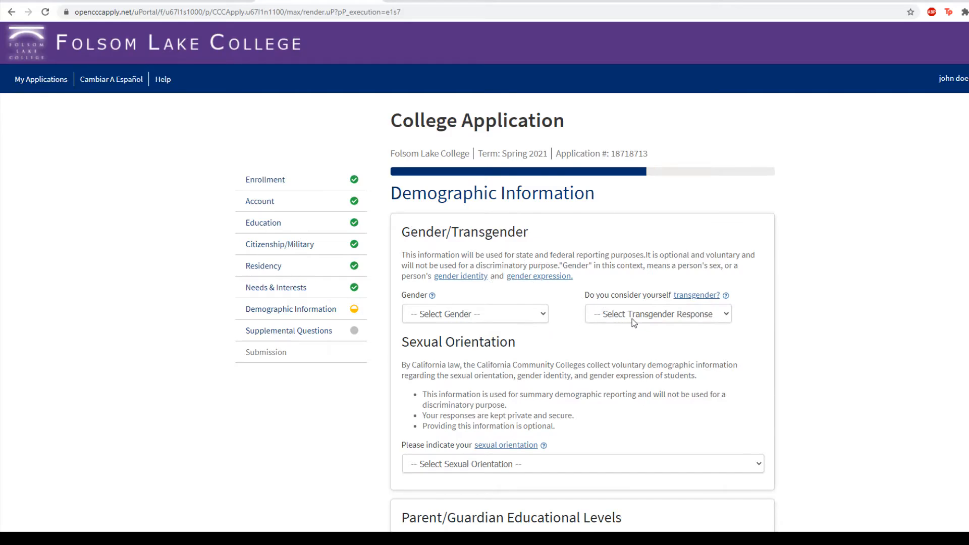
- Set Gender, Transgender and Sexual Orientation to Decline to State
click(518, 316)
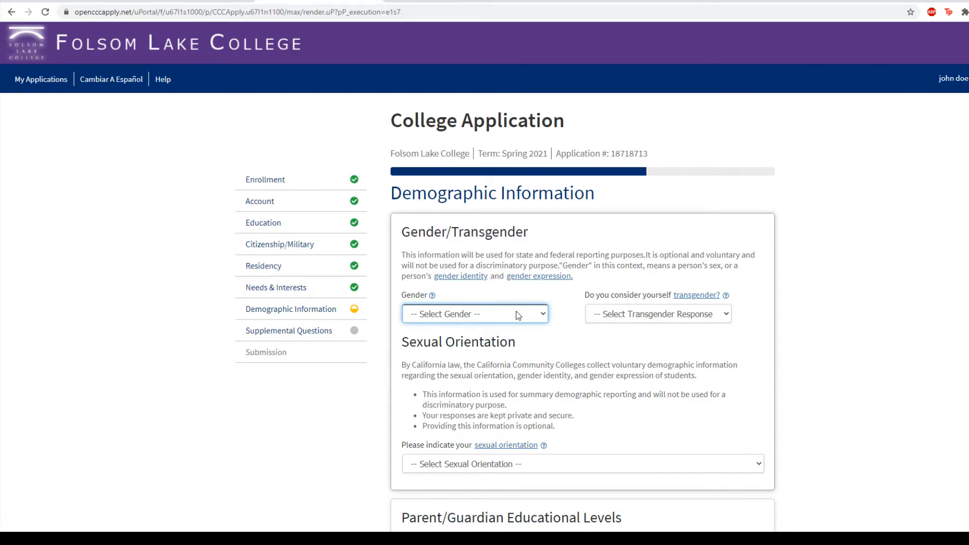
click(457, 378)
click(618, 314)
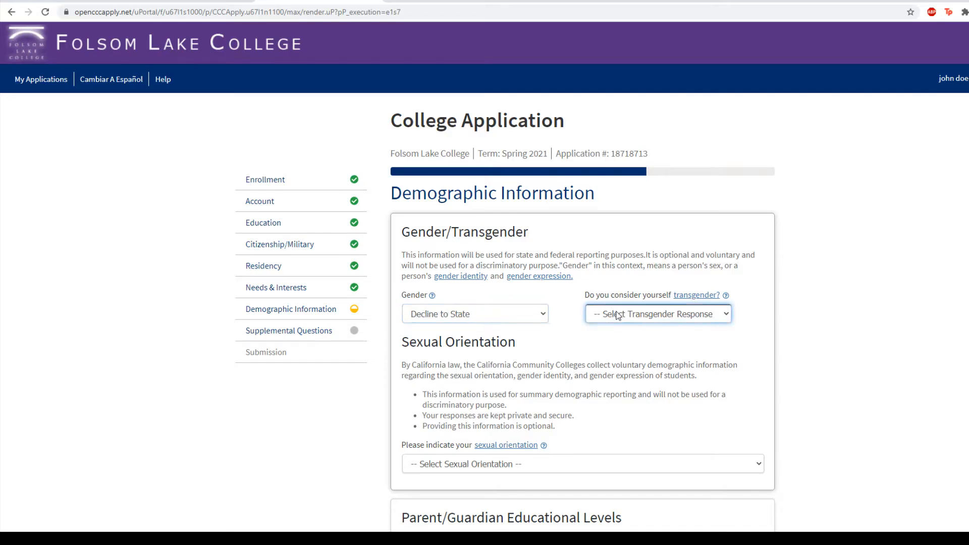
click(571, 353)
scroll(572, 353, down, 1)
scroll(571, 352, down, 2)
click(535, 354)
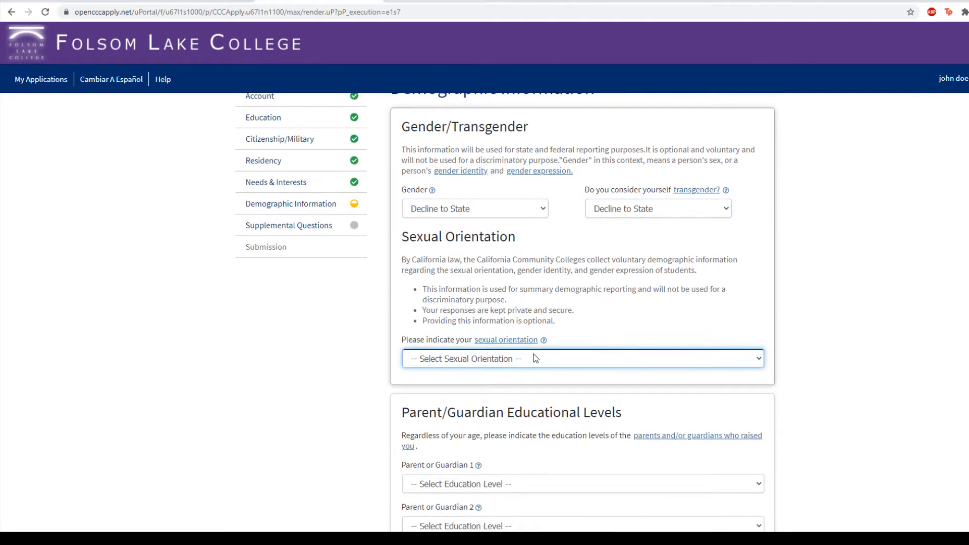
click(453, 429)
- Set both Parent/Guardian education levels to Unknown and continue to Supplemental Questions
scroll(453, 430, down, 3)
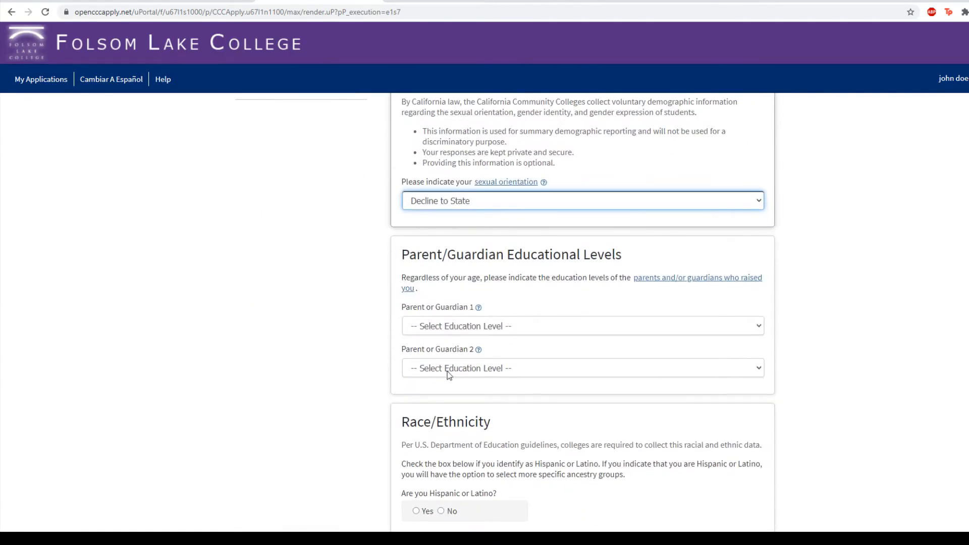
click(497, 326)
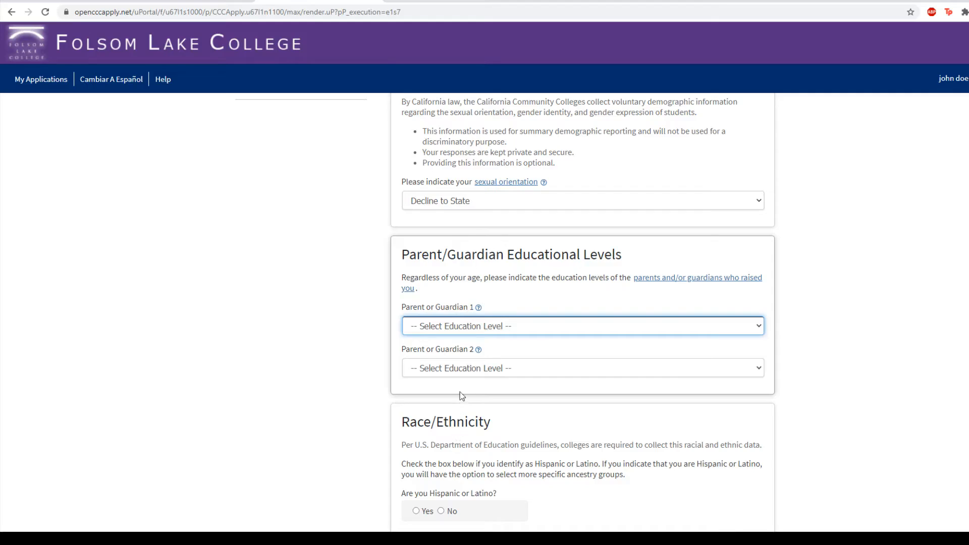
key(u)
key(Tab)
key(u)
scroll(325, 362, down, 3)
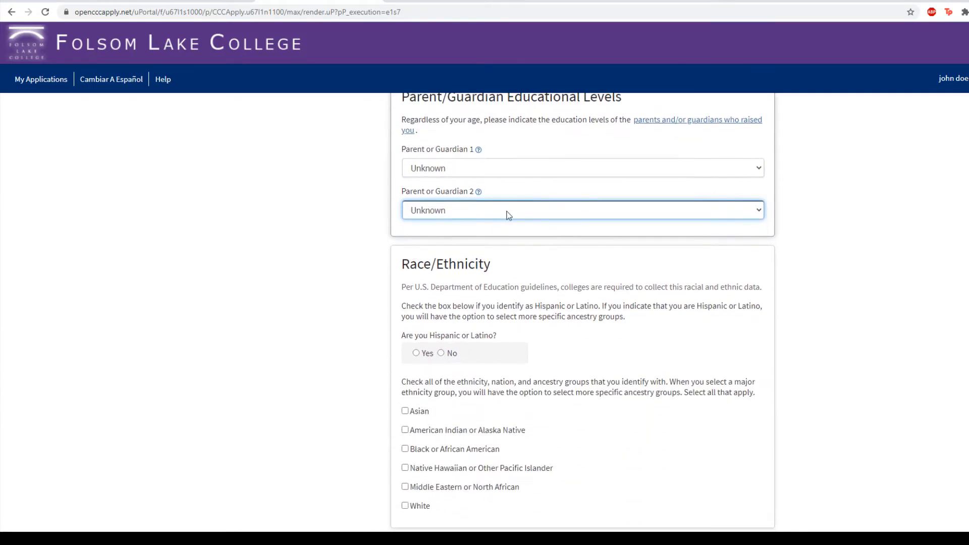
scroll(366, 276, down, 1)
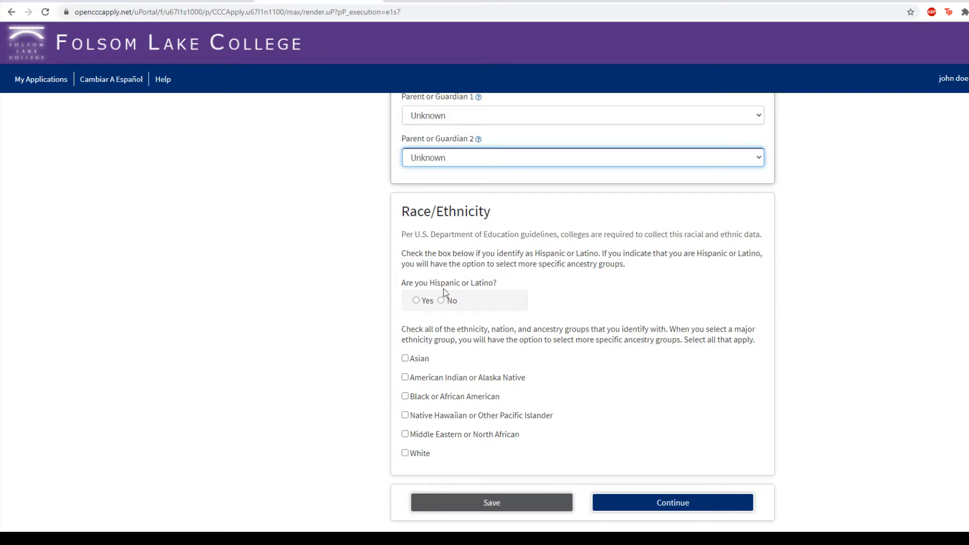
scroll(556, 455, down, 2)
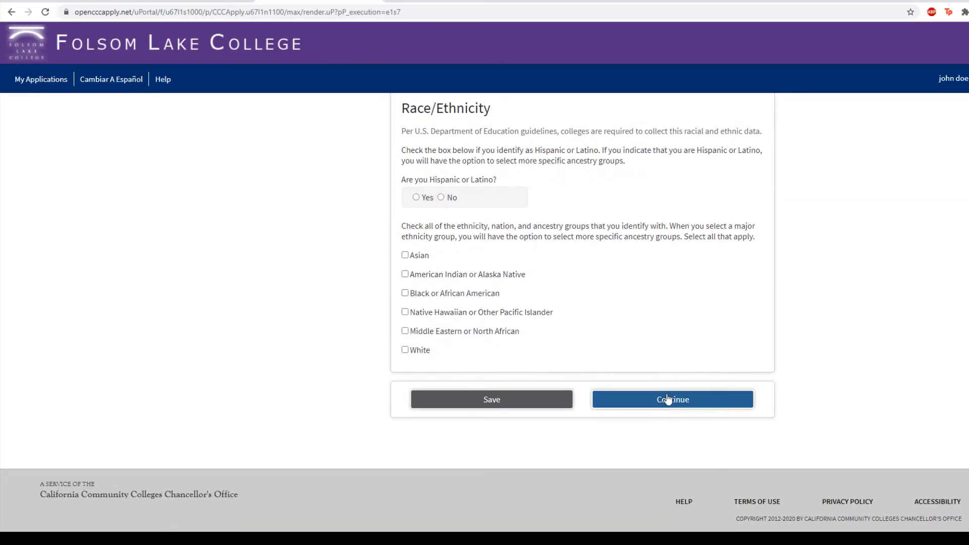
click(668, 399)
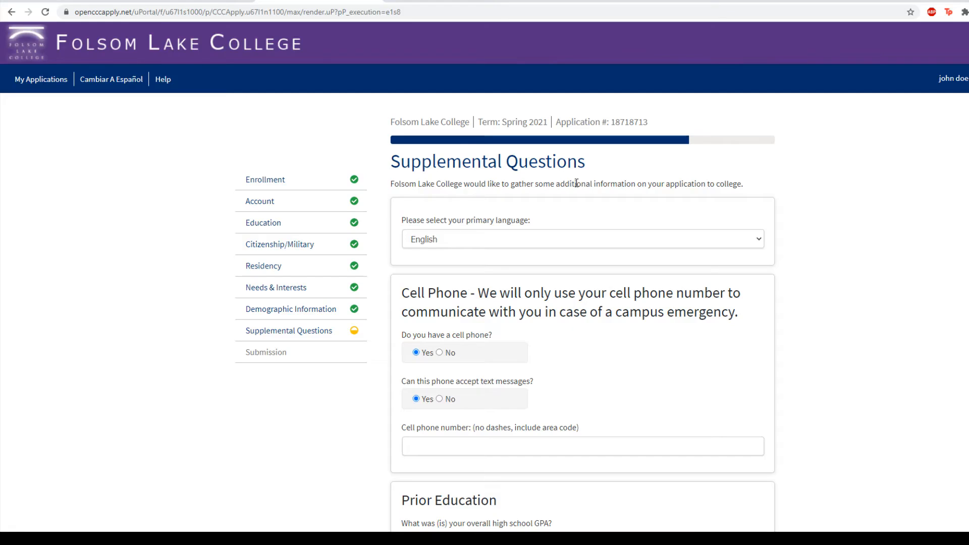
- Set household income and household size to Decline to State
scroll(577, 184, down, 1)
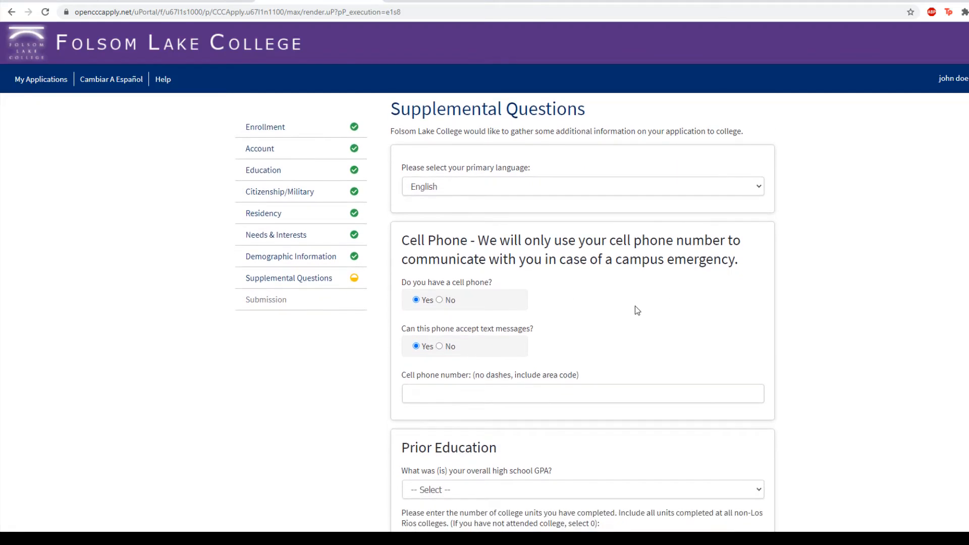
scroll(637, 296, down, 10)
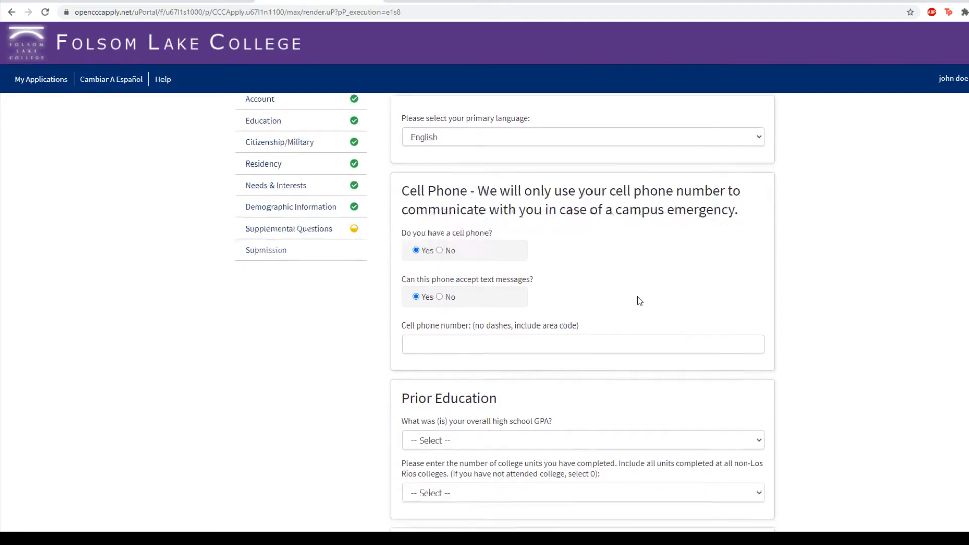
click(496, 319)
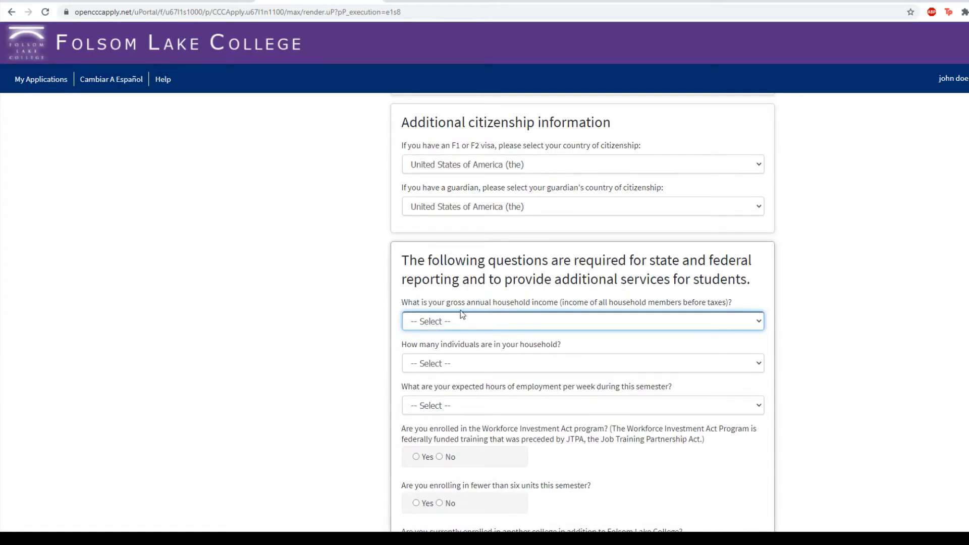
key(d)
key(Tab)
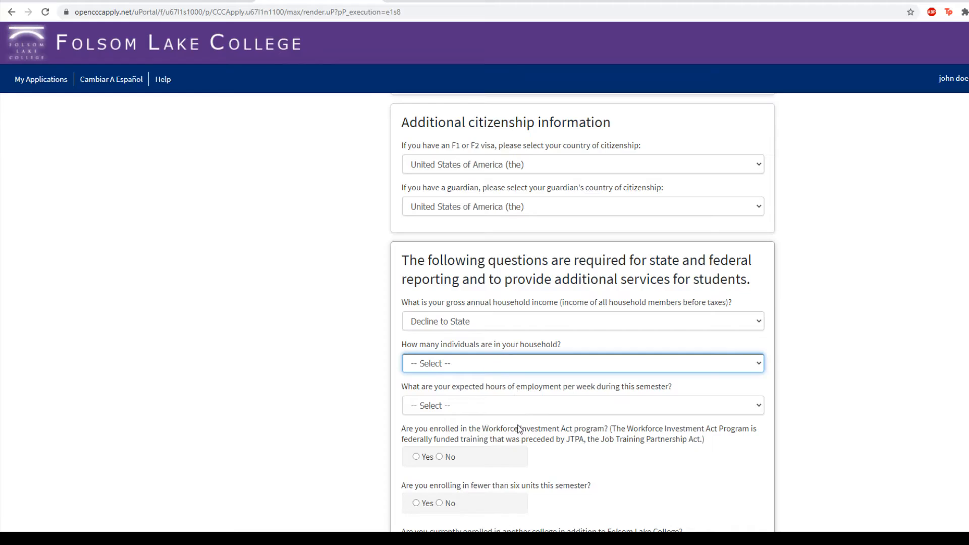
click(803, 386)
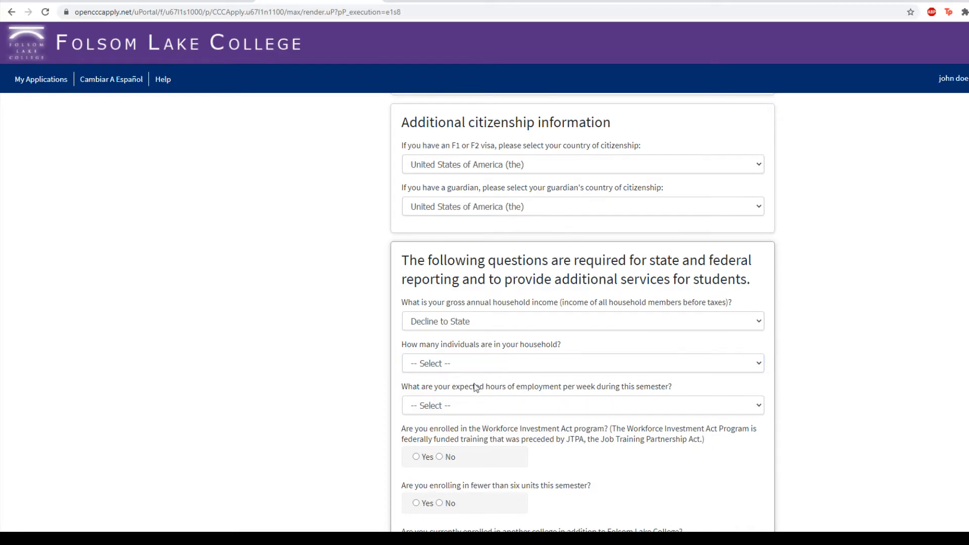
scroll(500, 424, down, 2)
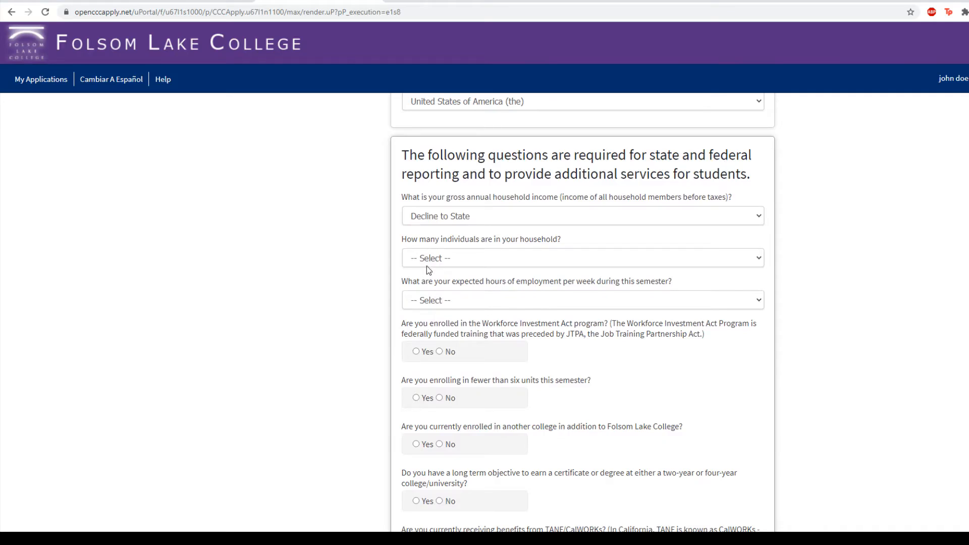
click(446, 262)
click(450, 389)
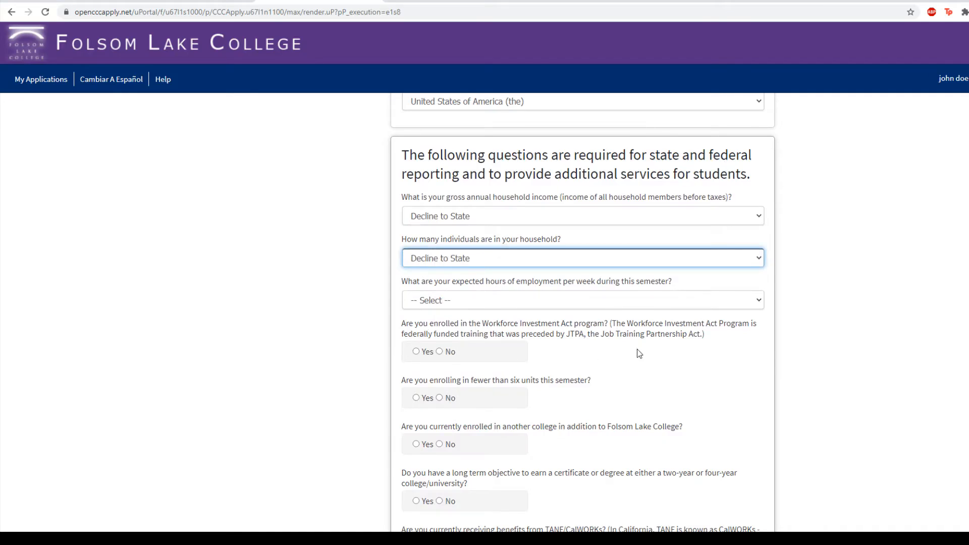
scroll(789, 346, up, 10)
scroll(839, 342, down, 2)
scroll(840, 342, down, 1)
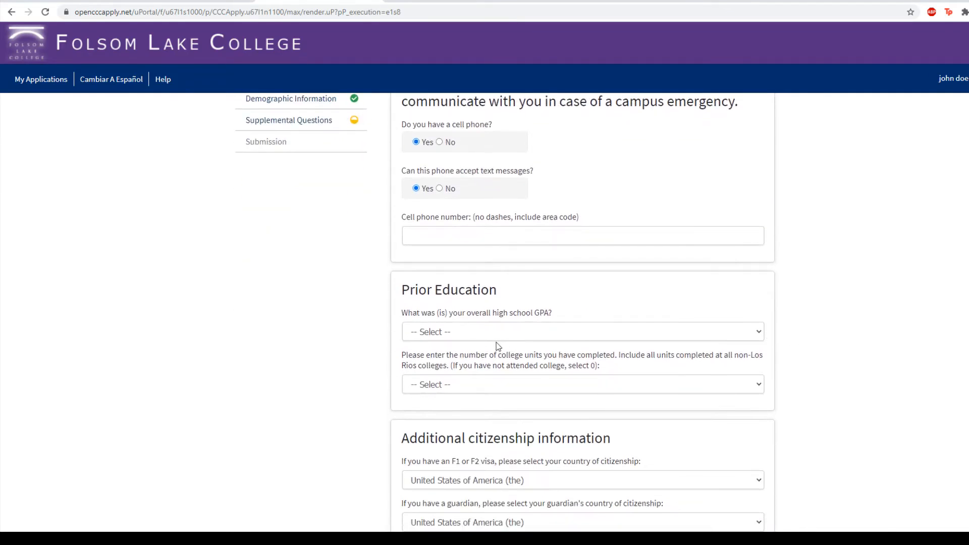
- Set college units completed under Prior Education to 0
click(489, 332)
click(300, 359)
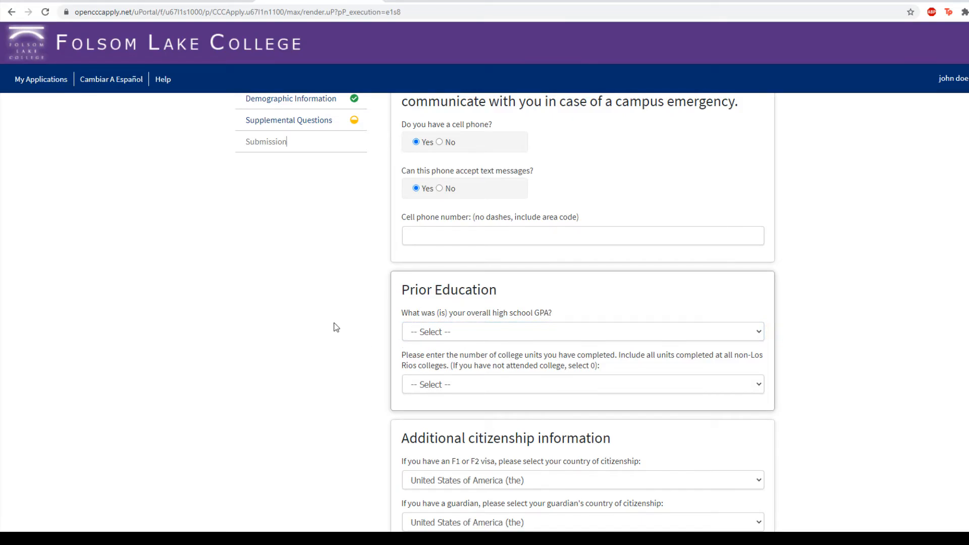
click(477, 383)
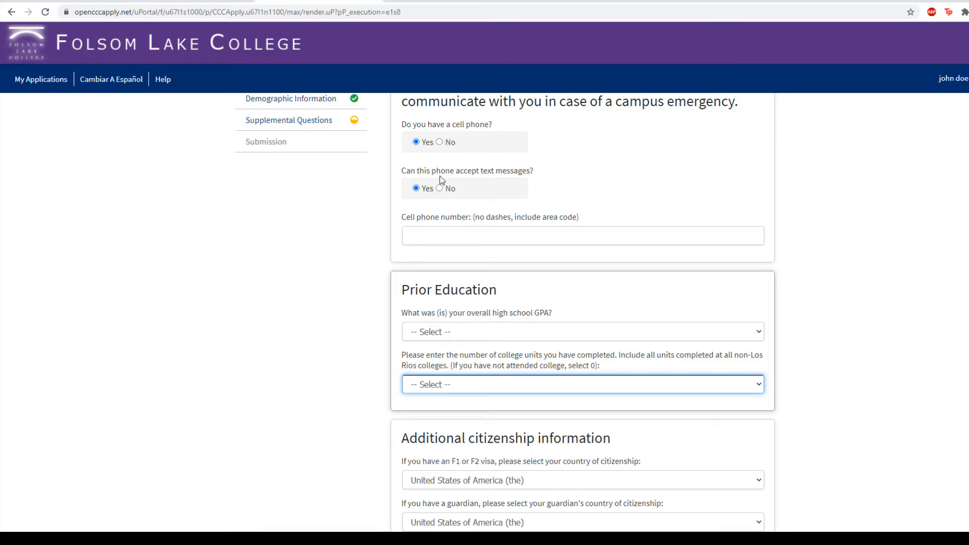
key(0)
click(317, 382)
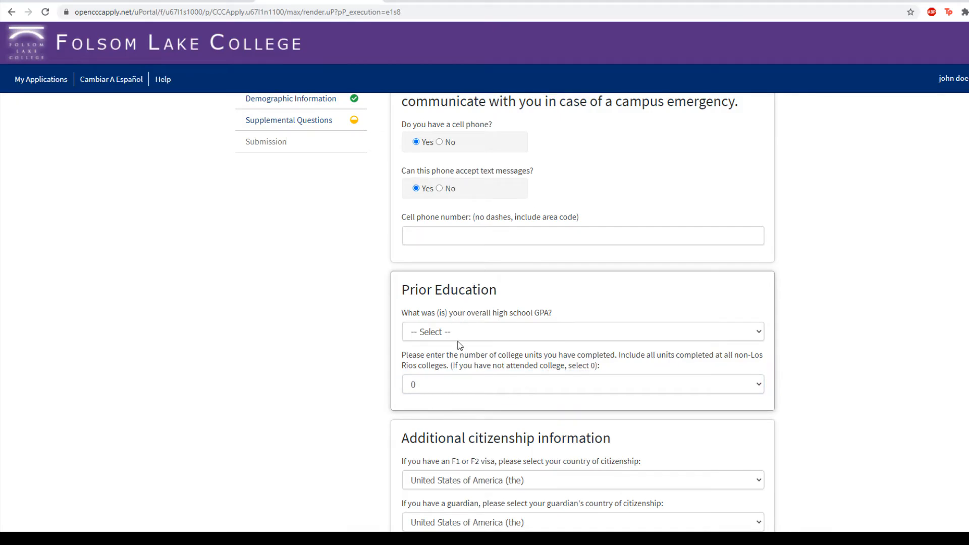
scroll(511, 361, up, 2)
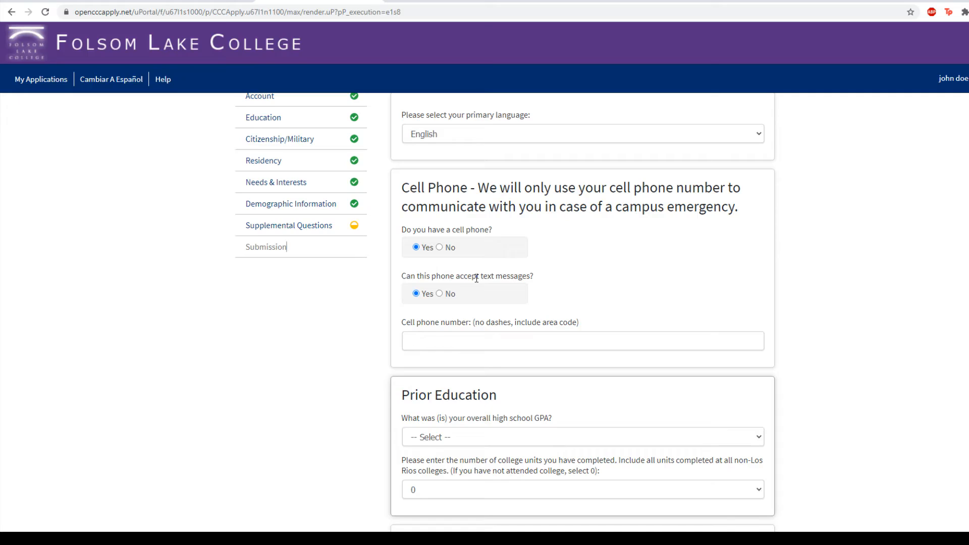
scroll(544, 265, down, 3)
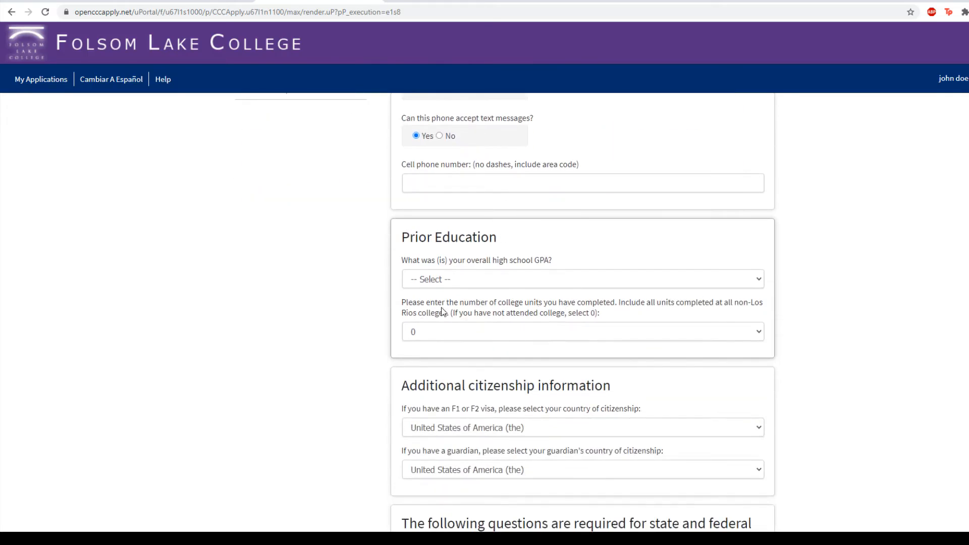
scroll(490, 224, down, 2)
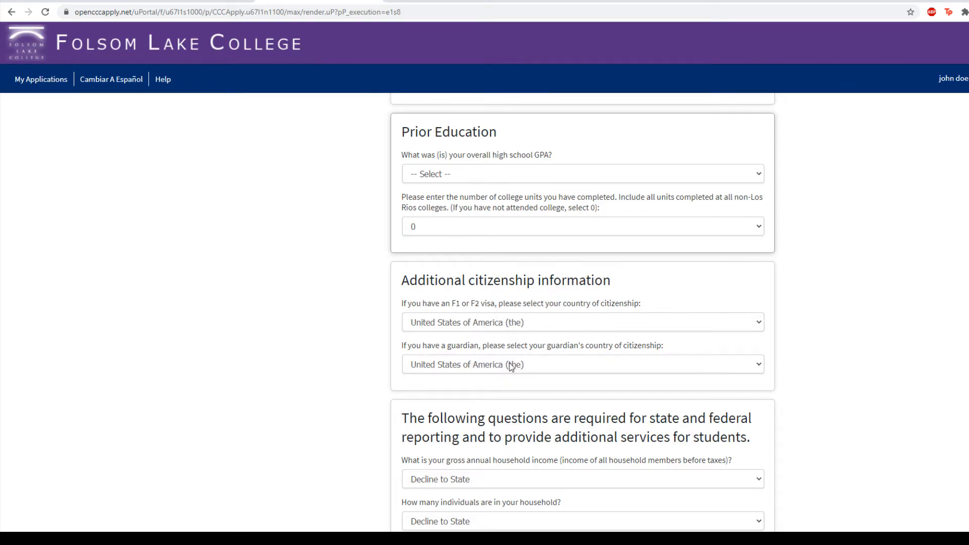
click(545, 325)
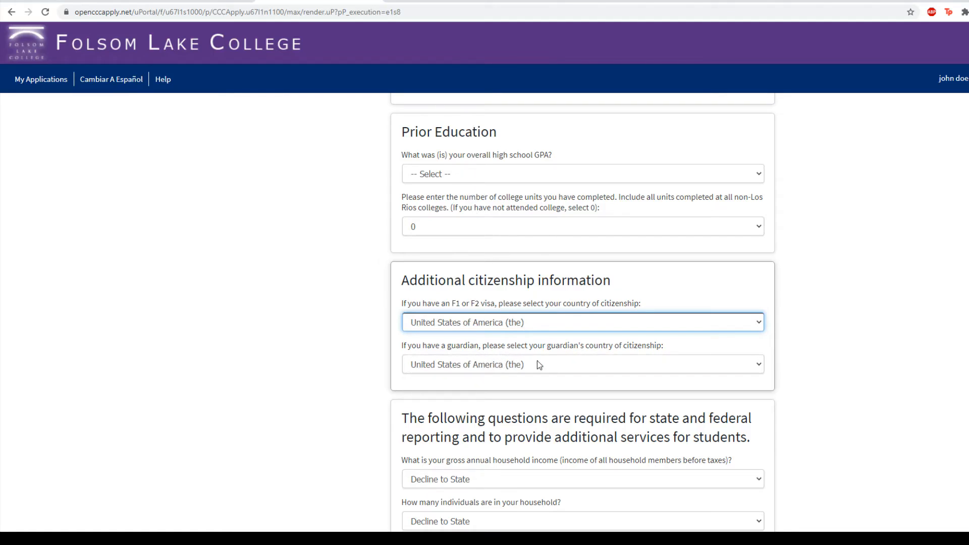
scroll(495, 334, down, 2)
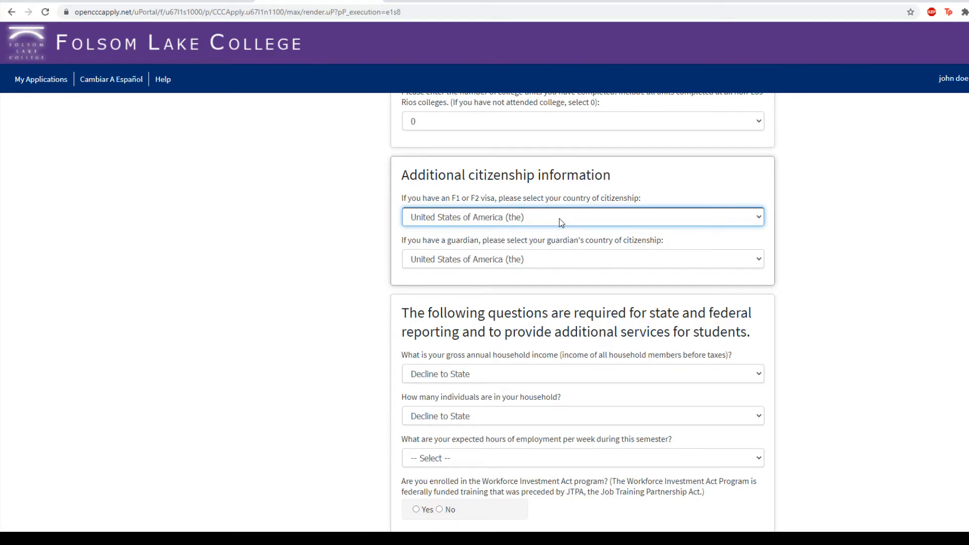
scroll(559, 219, down, 3)
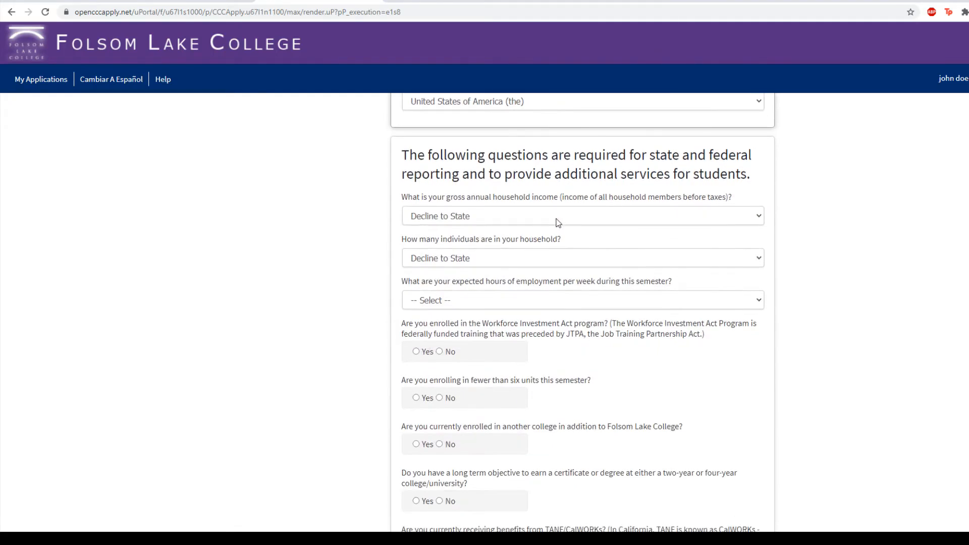
scroll(452, 259, down, 2)
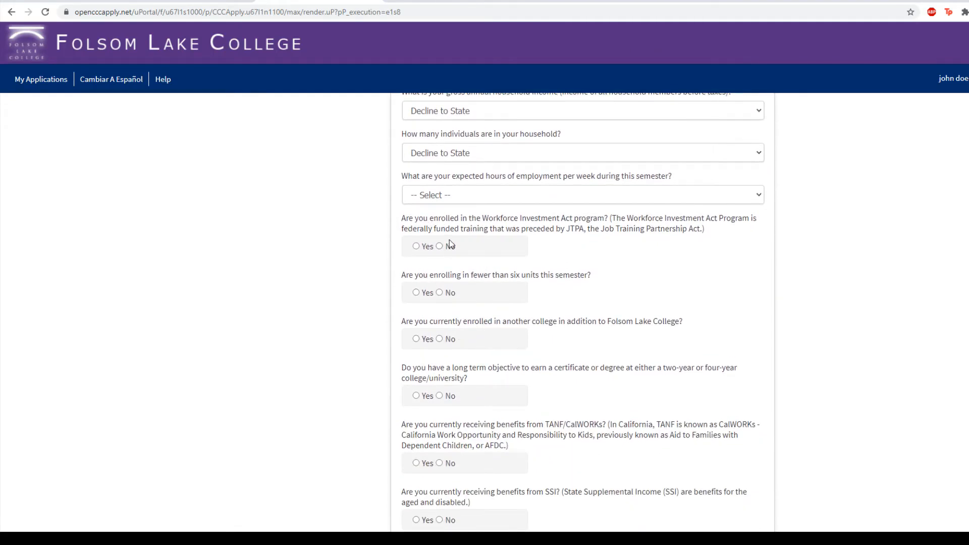
scroll(449, 354, down, 2)
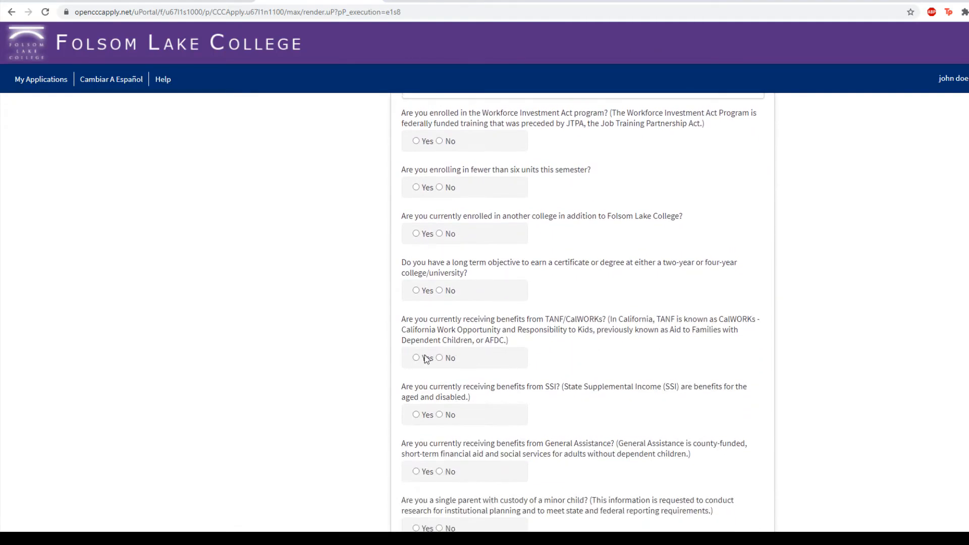
scroll(449, 353, down, 6)
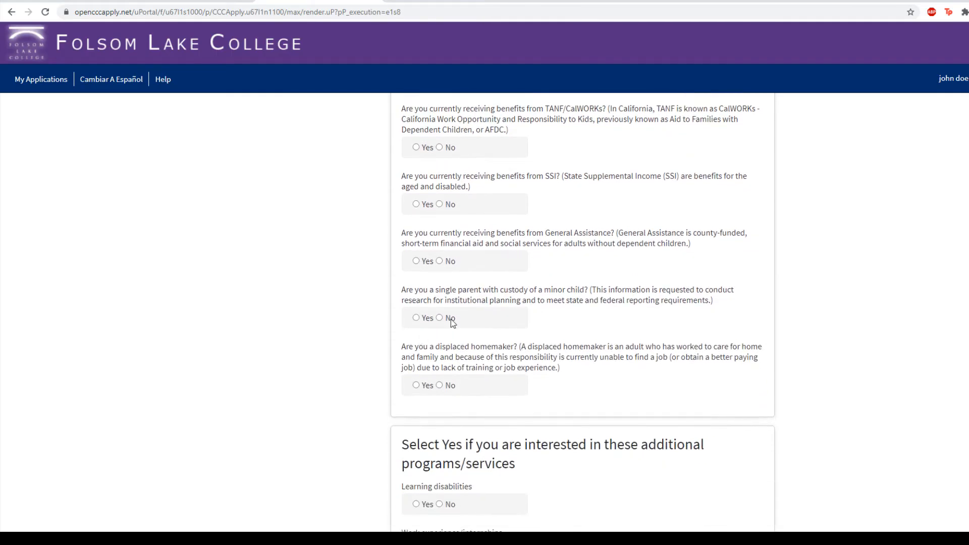
scroll(460, 321, down, 2)
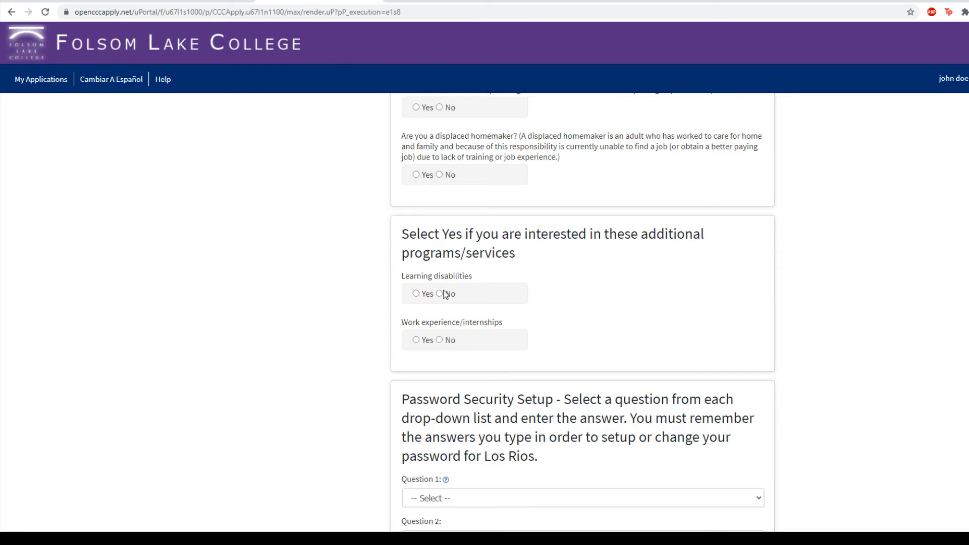
scroll(439, 298, down, 3)
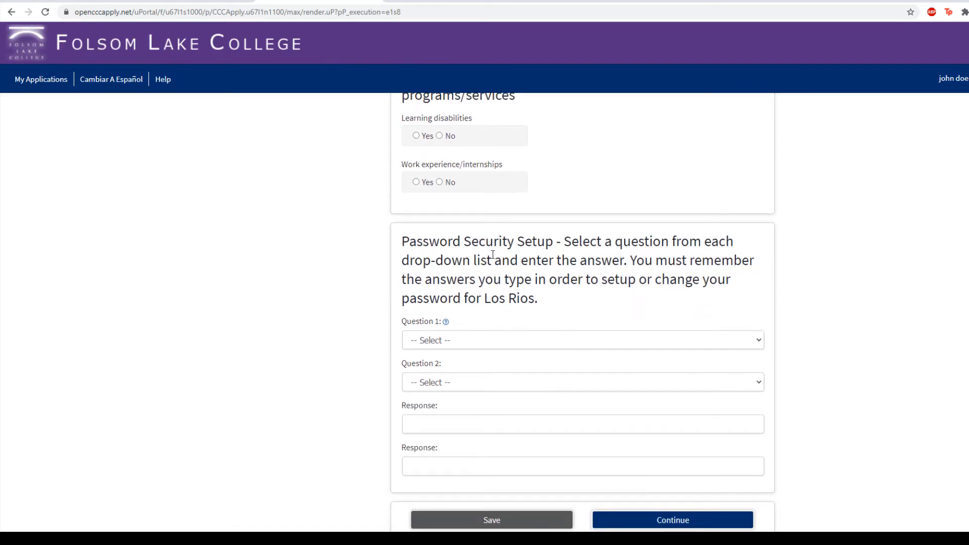
scroll(493, 254, down, 1)
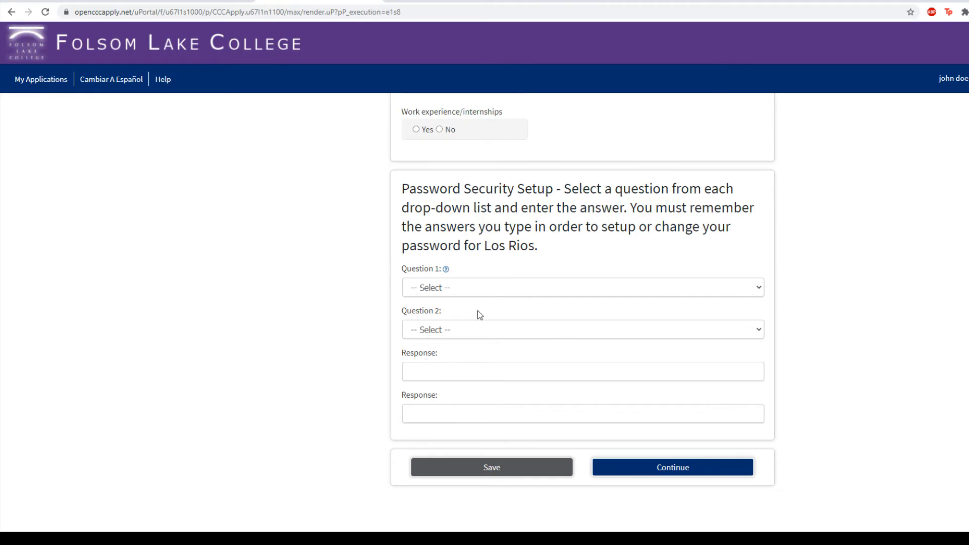
- Choose 'What was your childhood nickname?' as security question 1 and enter the answer
click(479, 296)
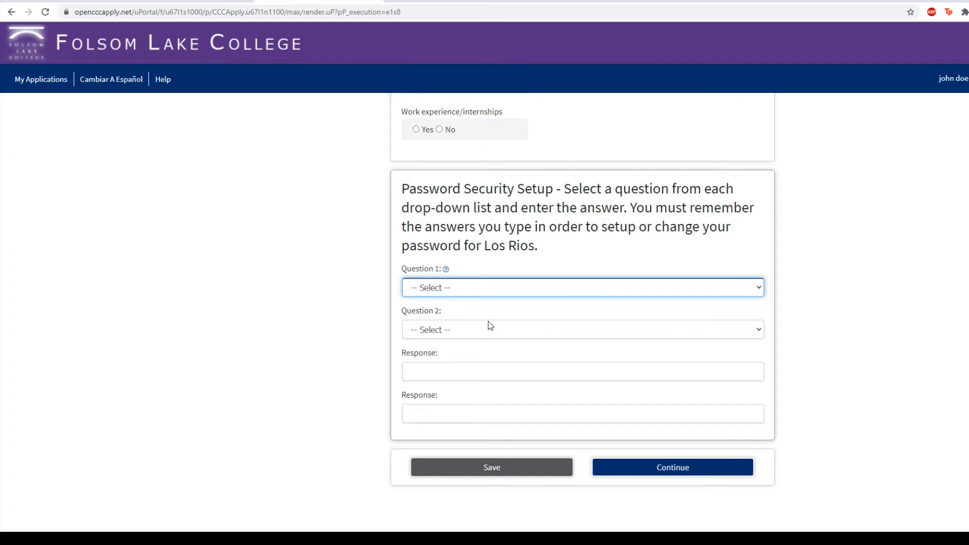
click(465, 331)
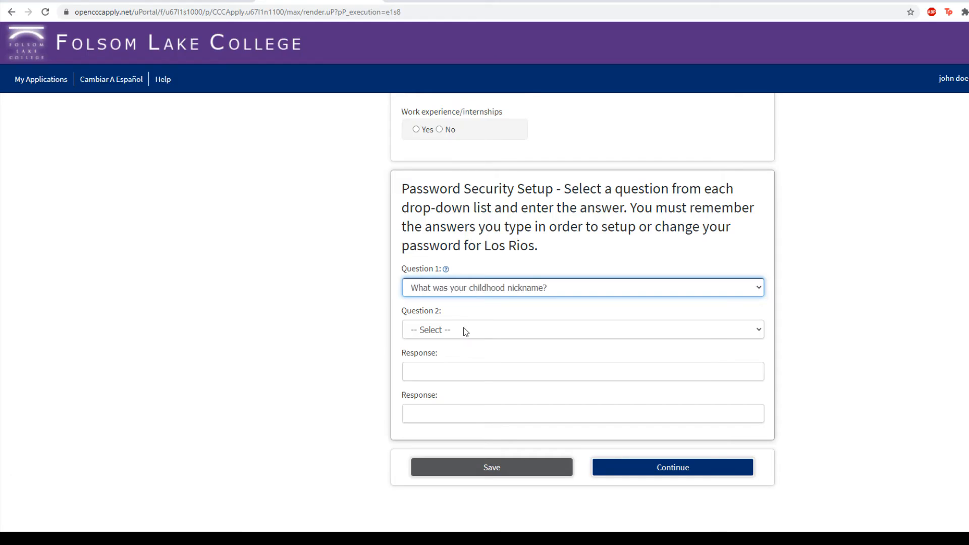
click(462, 373)
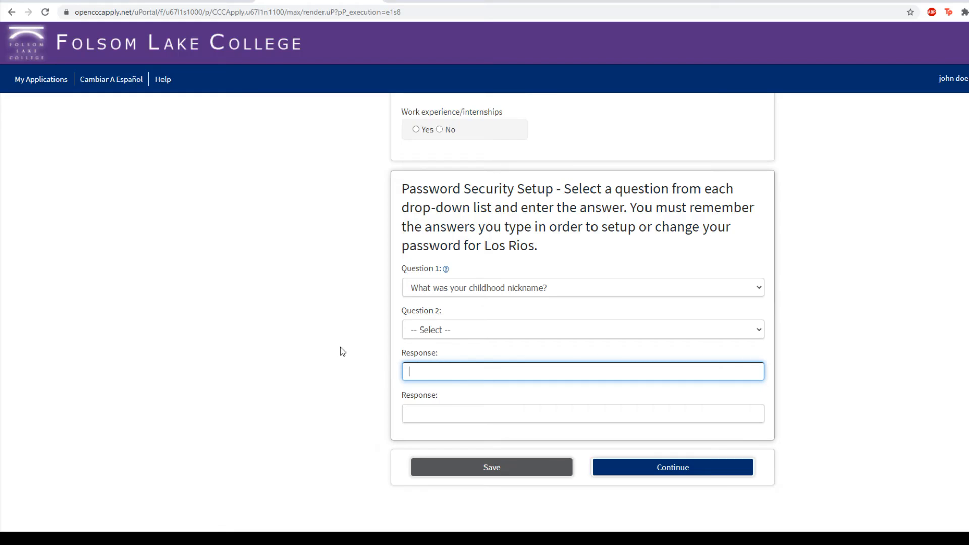
click(494, 415)
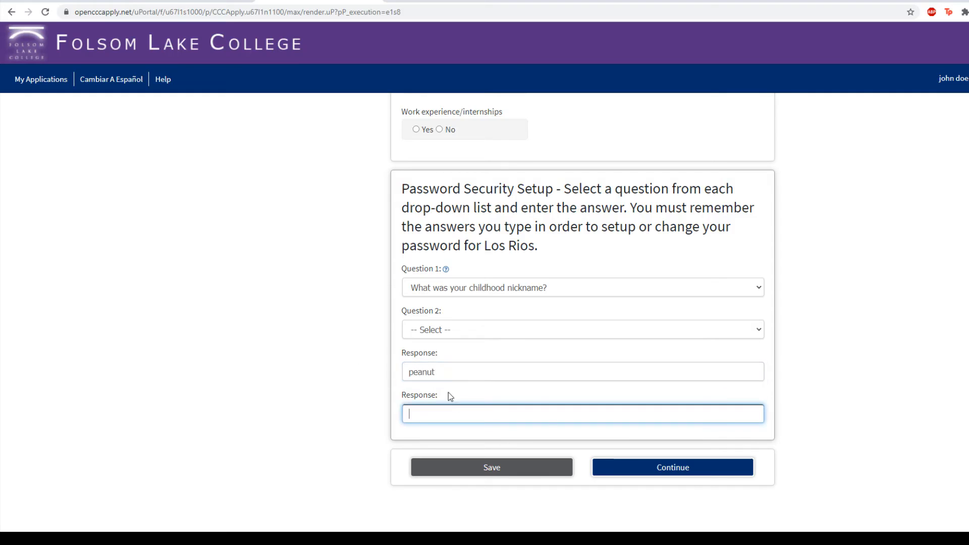
- Capitalise the first letter of the nickname answer, then continue to the Submission page
click(415, 374)
key(BackSpace)
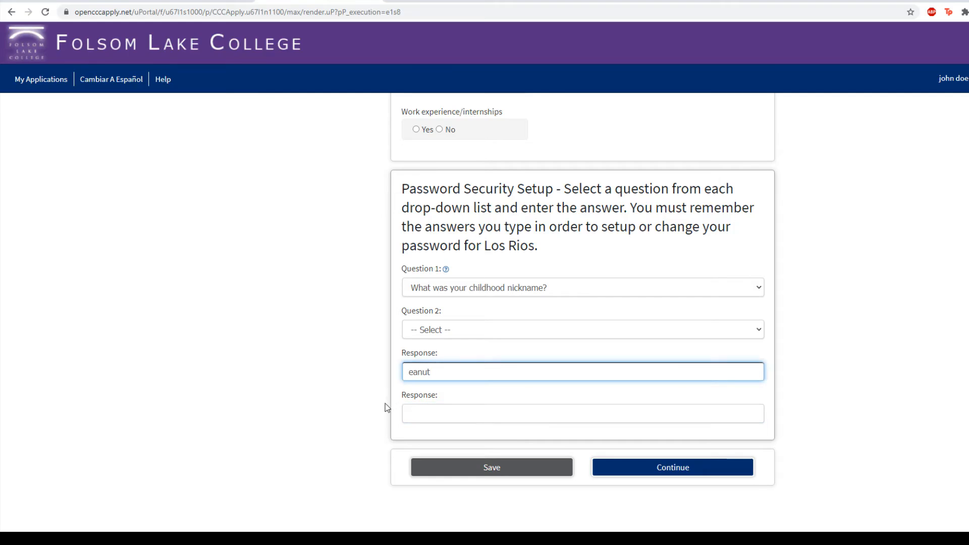
click(414, 375)
key(BackSpace)
text(p)
click(436, 415)
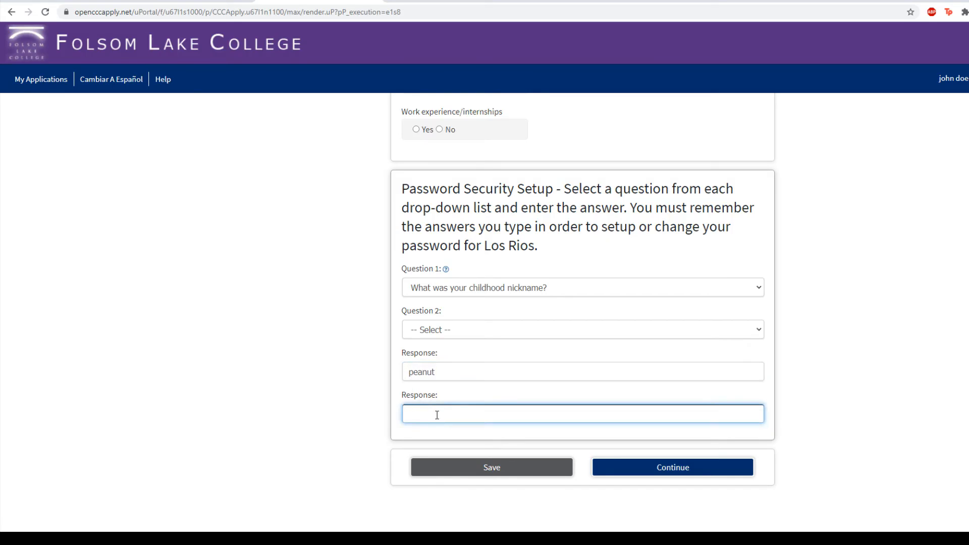
click(414, 374)
key(BackSpace)
text(P)
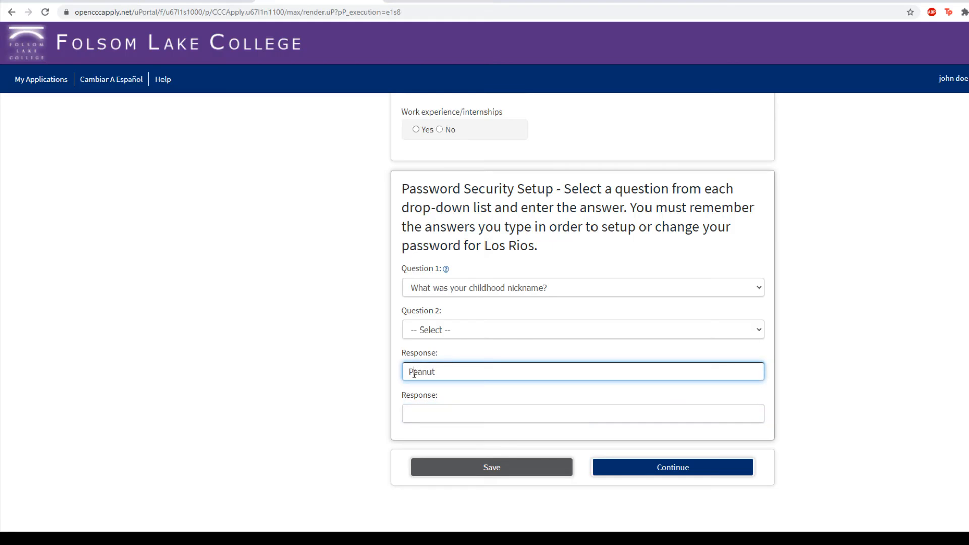
click(447, 411)
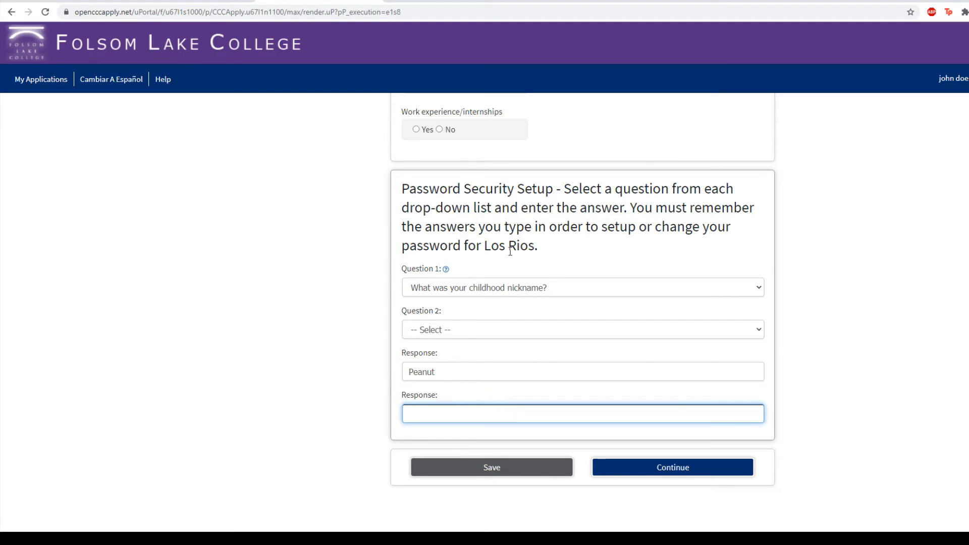
click(685, 467)
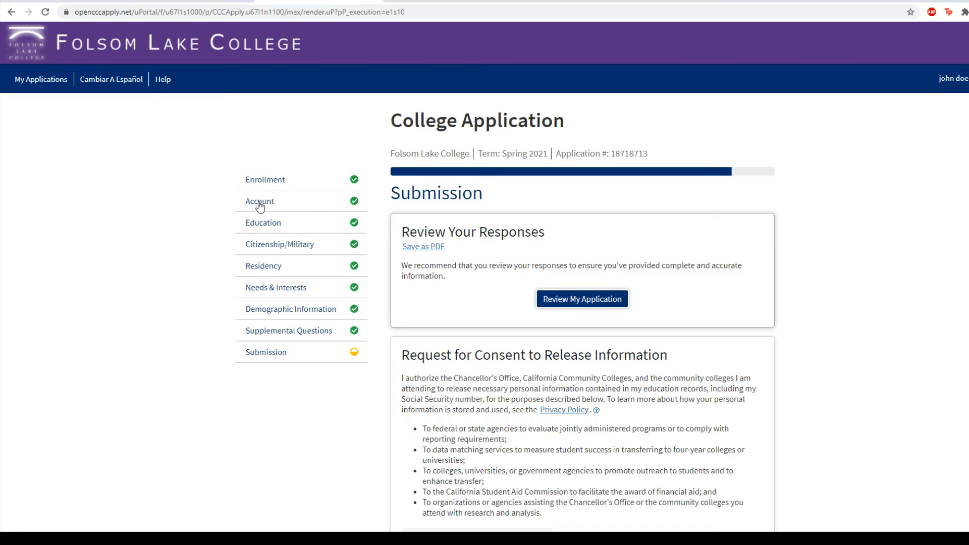
- Select 'I consent' and tick both the truthfulness declaration and financial aid acknowledgement boxes
scroll(482, 296, down, 2)
scroll(482, 296, down, 3)
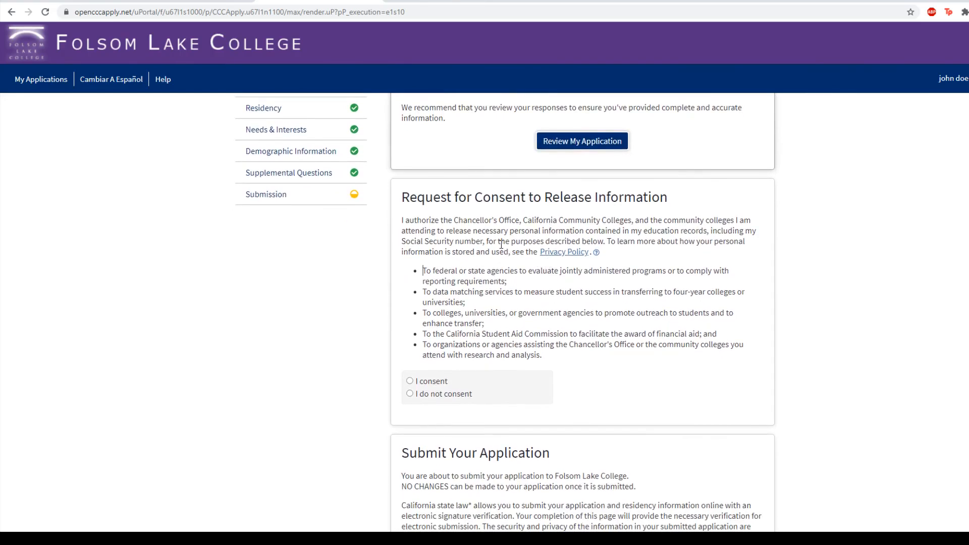
click(410, 382)
scroll(412, 384, down, 5)
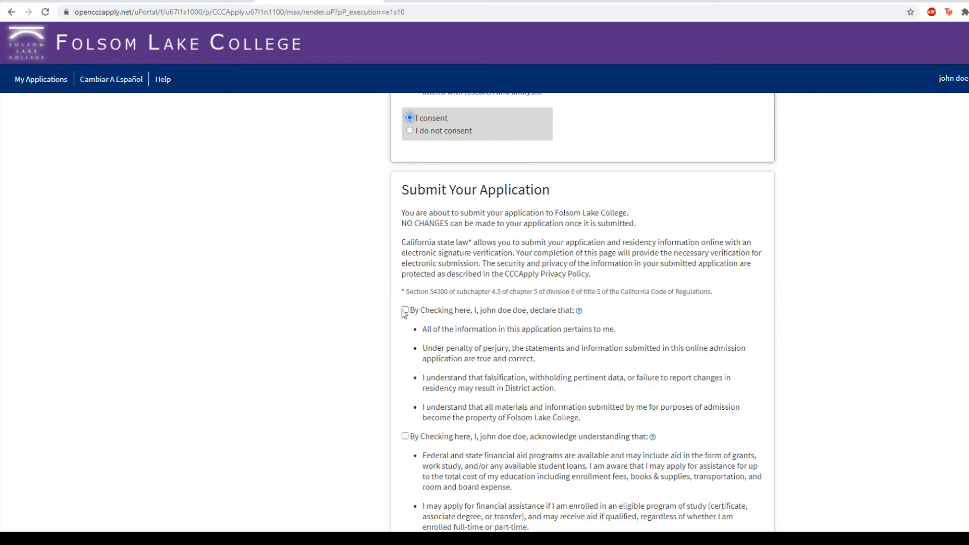
click(406, 310)
scroll(546, 357, down, 2)
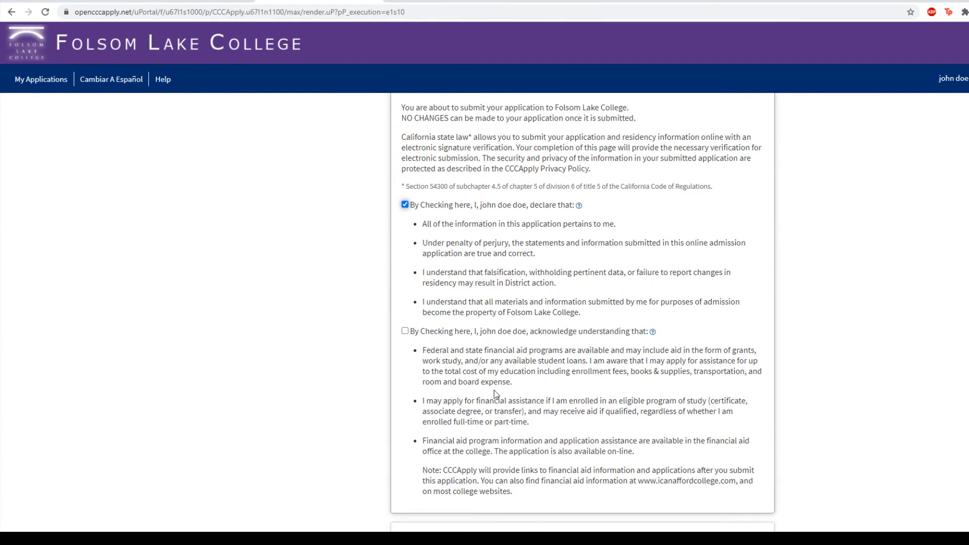
scroll(559, 391, down, 1)
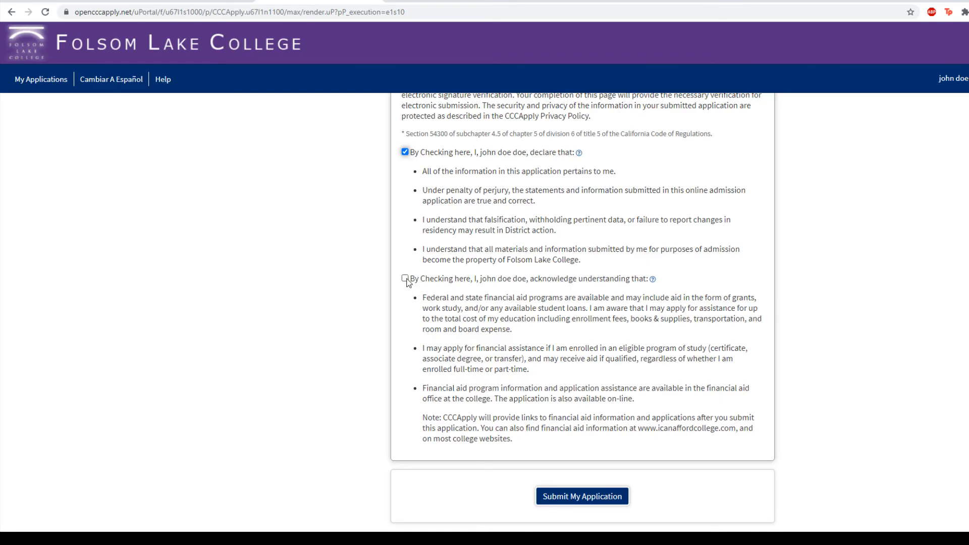
click(406, 279)
scroll(896, 371, down, 2)
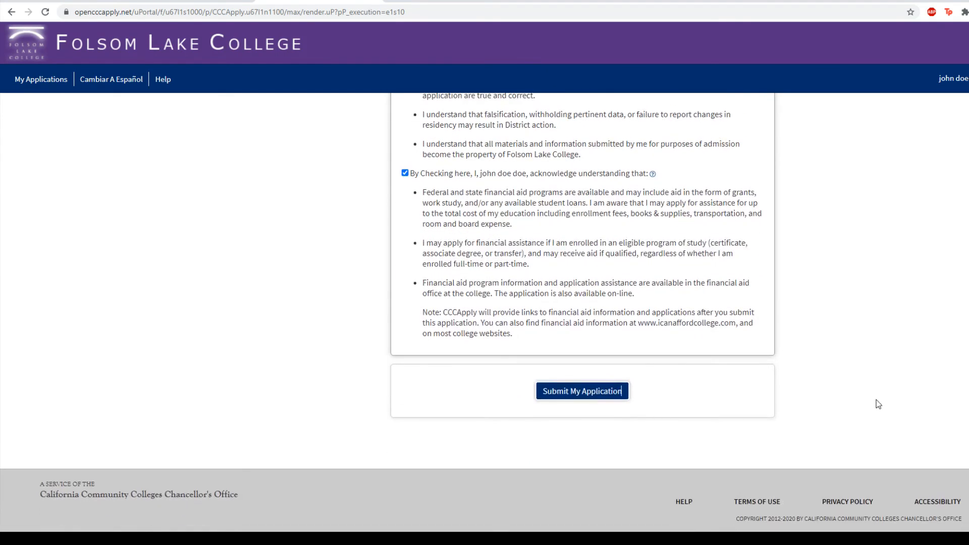